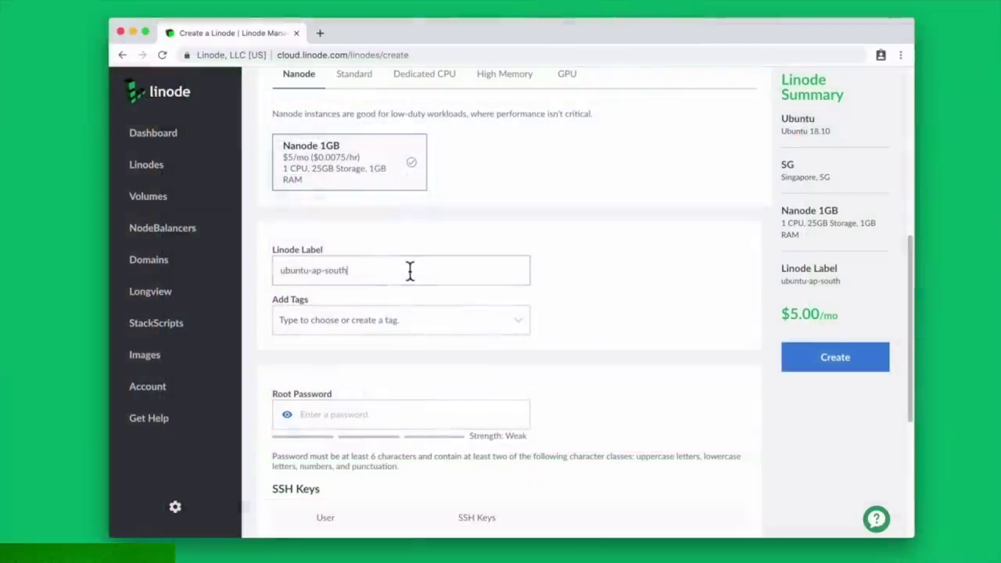
# Select the Linode label text, type 'he', and box-select part of the desktop
pyautogui.tripleClick(409, 270)
pyautogui.write('he')
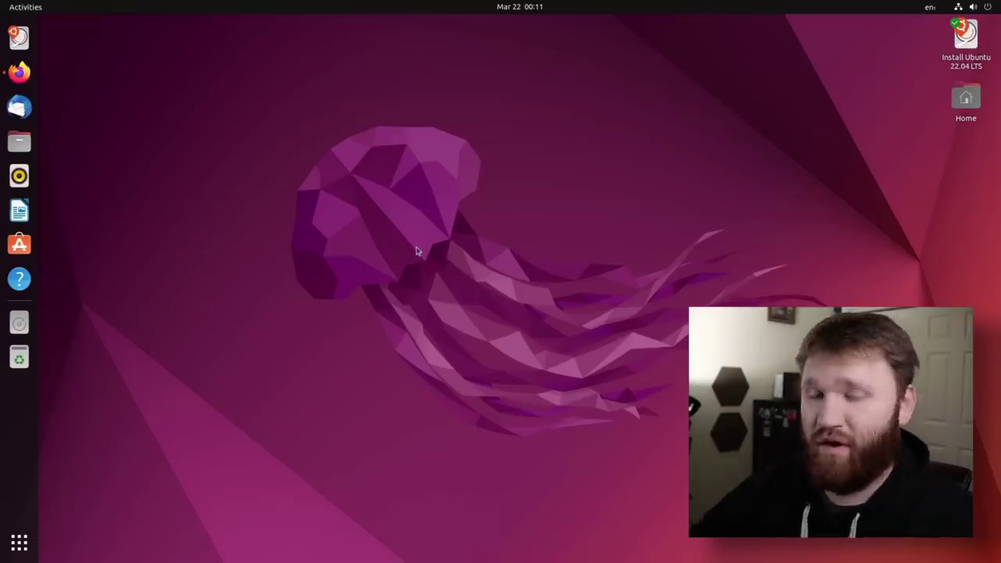
pyautogui.moveTo(117, 37); pyautogui.dragTo(835, 513)
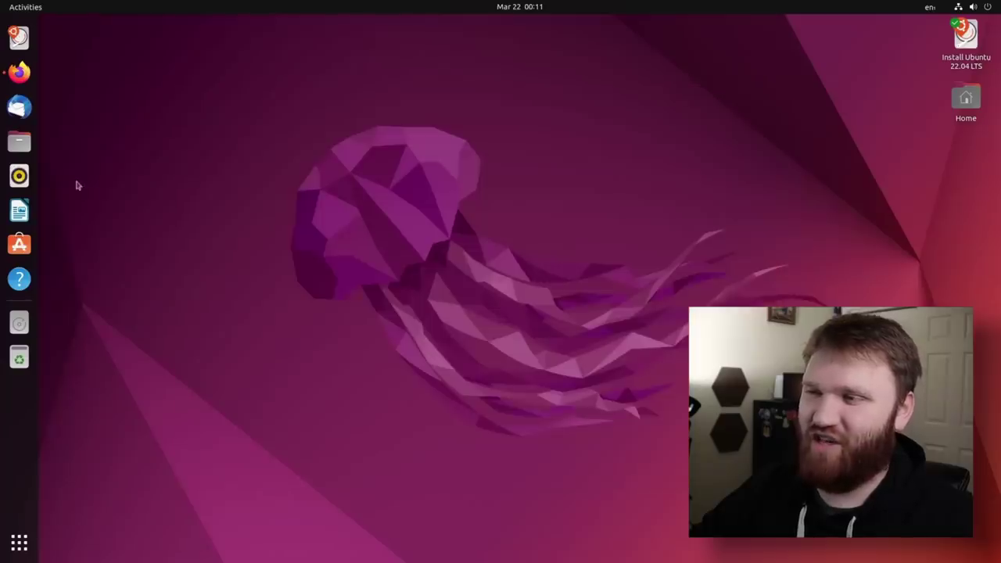
# Try the purple-orange gradient wallpaper, then settle on the purple jellyfish image
pyautogui.rightClick(76, 185)
pyautogui.click(150, 323)
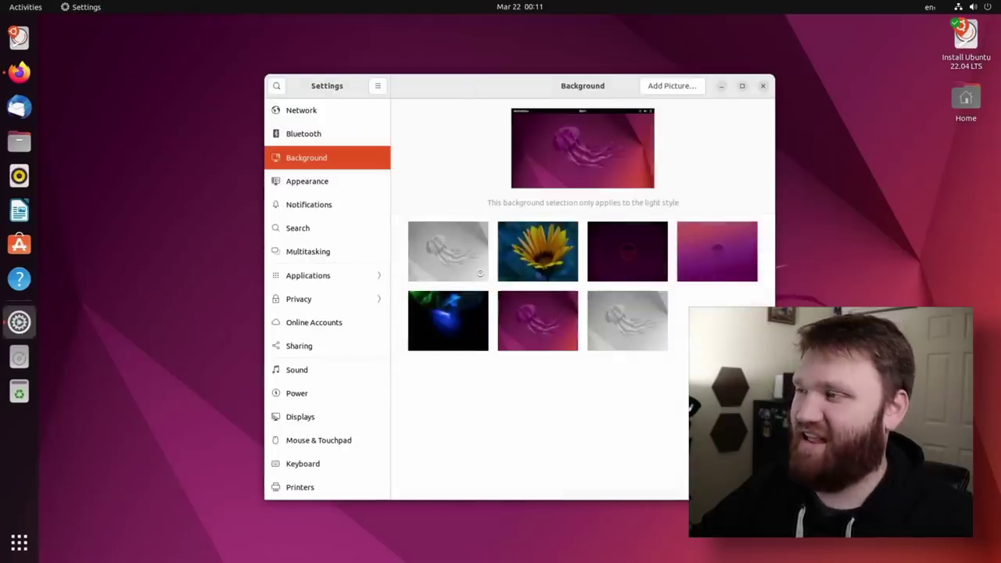
pyautogui.moveTo(753, 306); pyautogui.dragTo(533, 264)
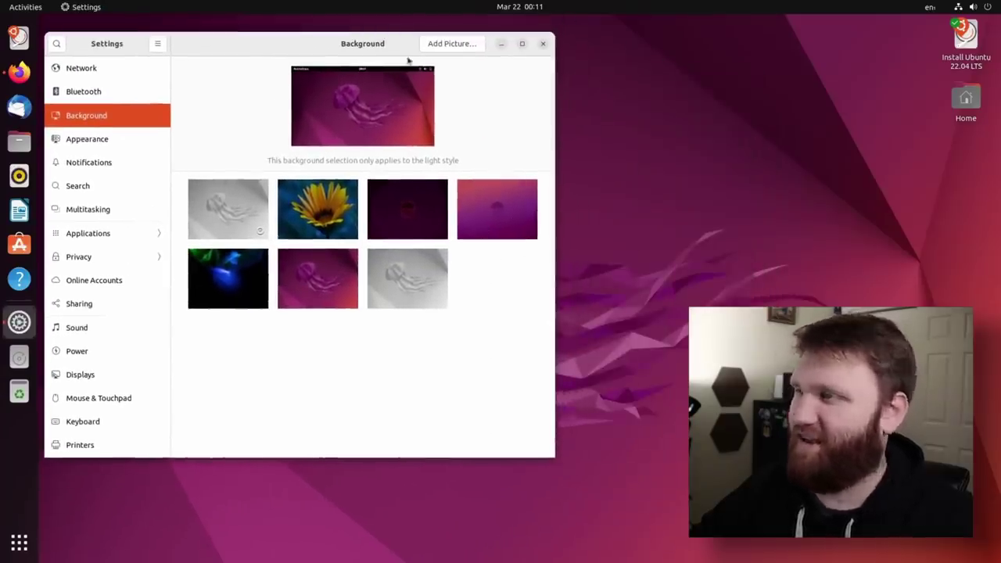
pyautogui.click(505, 221)
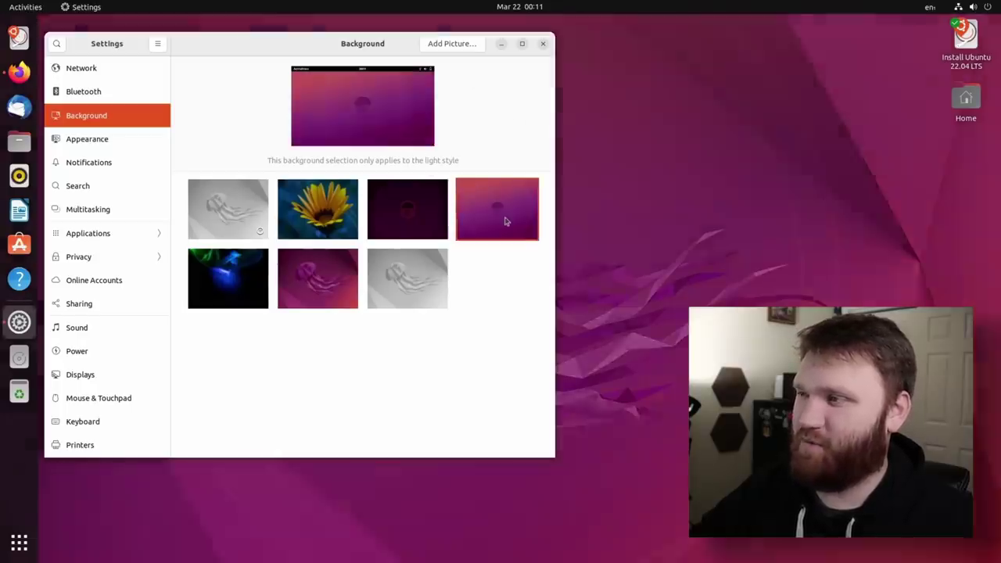
pyautogui.moveTo(292, 42); pyautogui.dragTo(309, 57)
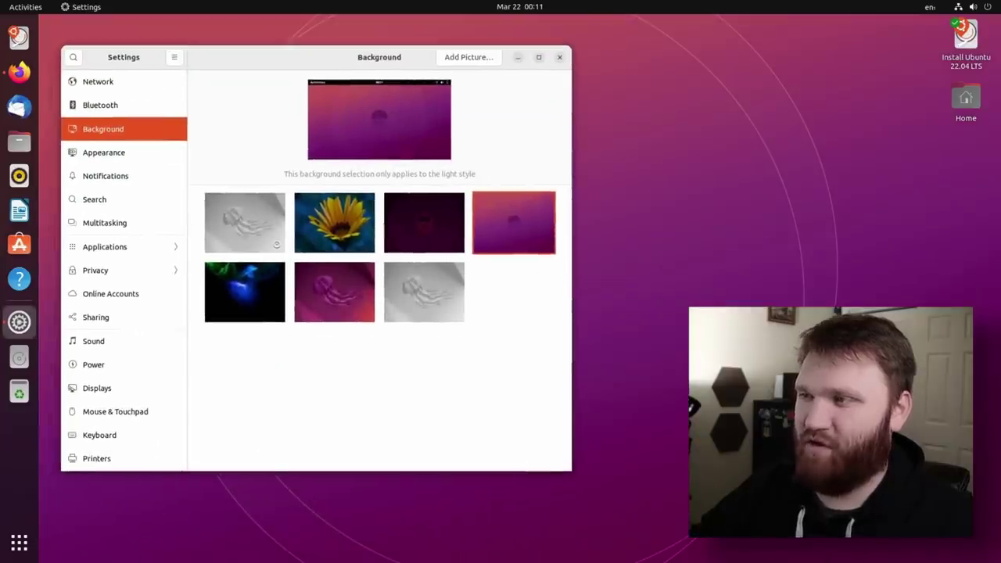
pyautogui.click(335, 305)
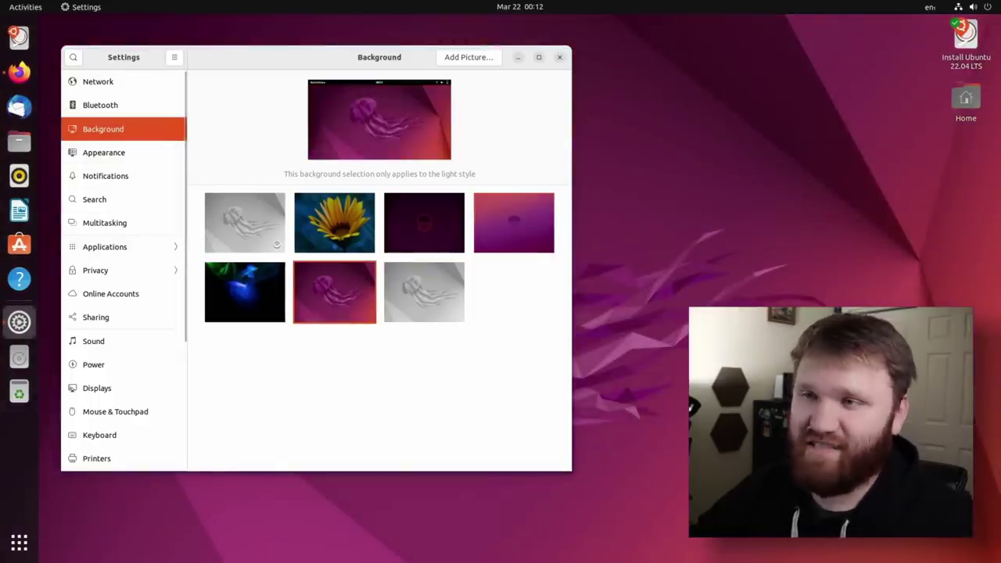
# Show the About page with system details in Settings
pyautogui.moveTo(263, 57); pyautogui.dragTo(269, 50)
pyautogui.scroll(-5, 94, 442)
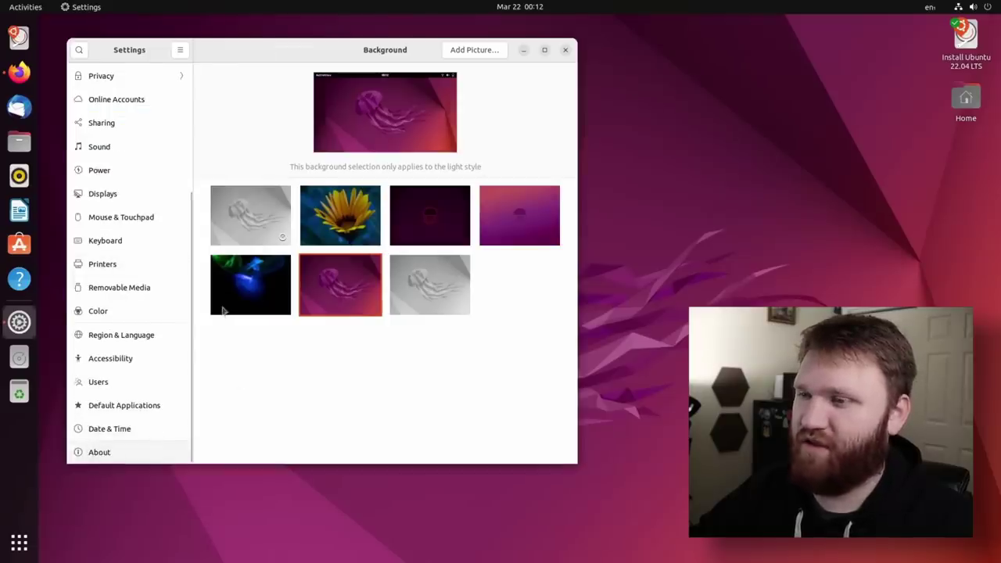
pyautogui.click(100, 452)
pyautogui.scroll(-1, 389, 264)
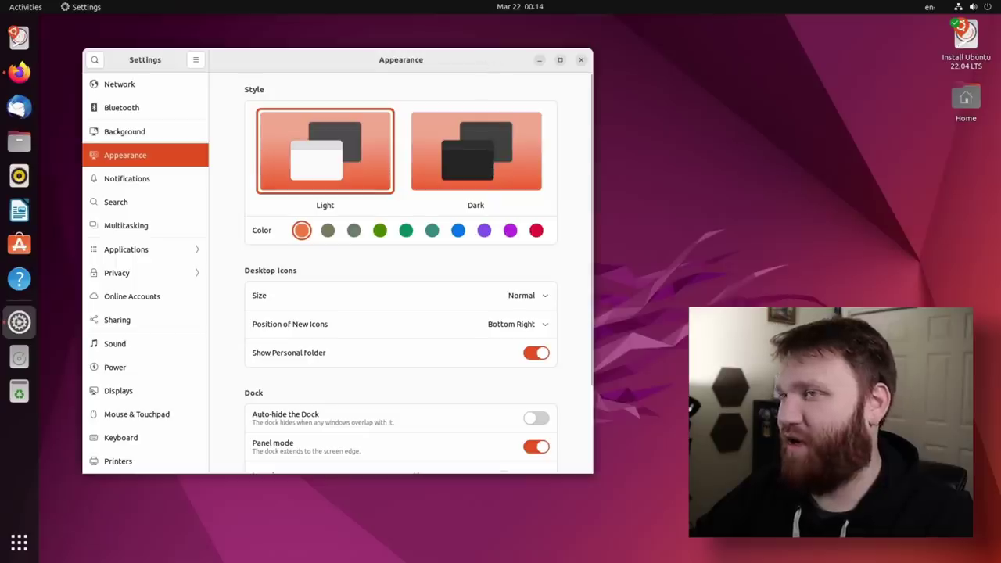
# Preview the magenta accent colour, then switch back to orange
pyautogui.moveTo(480, 66); pyautogui.dragTo(464, 44)
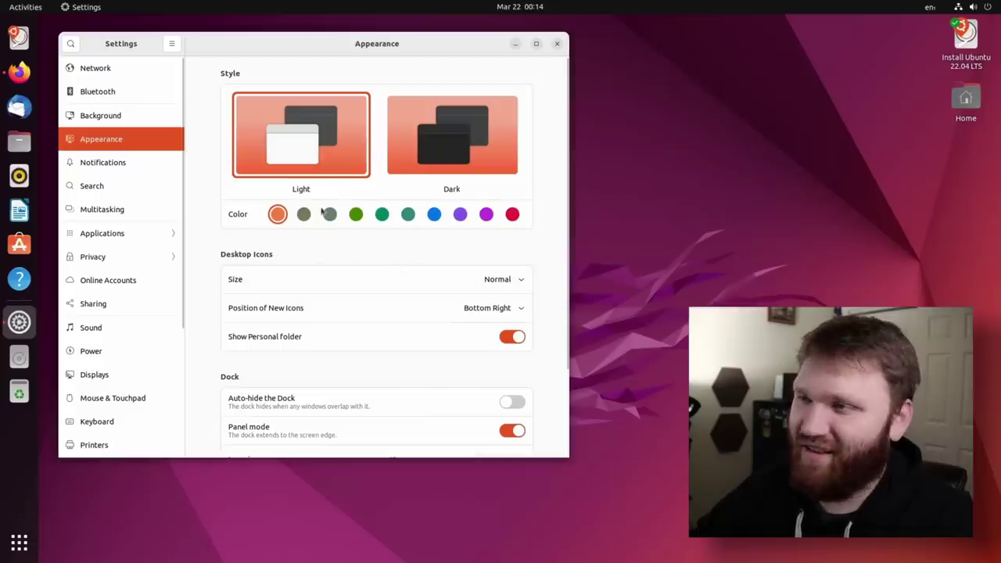
pyautogui.click(486, 214)
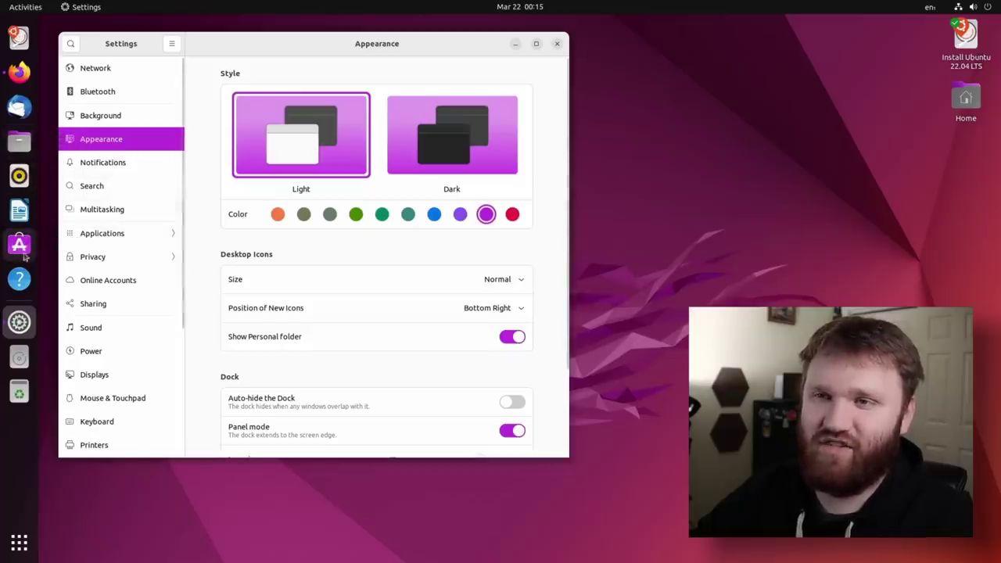
pyautogui.click(277, 215)
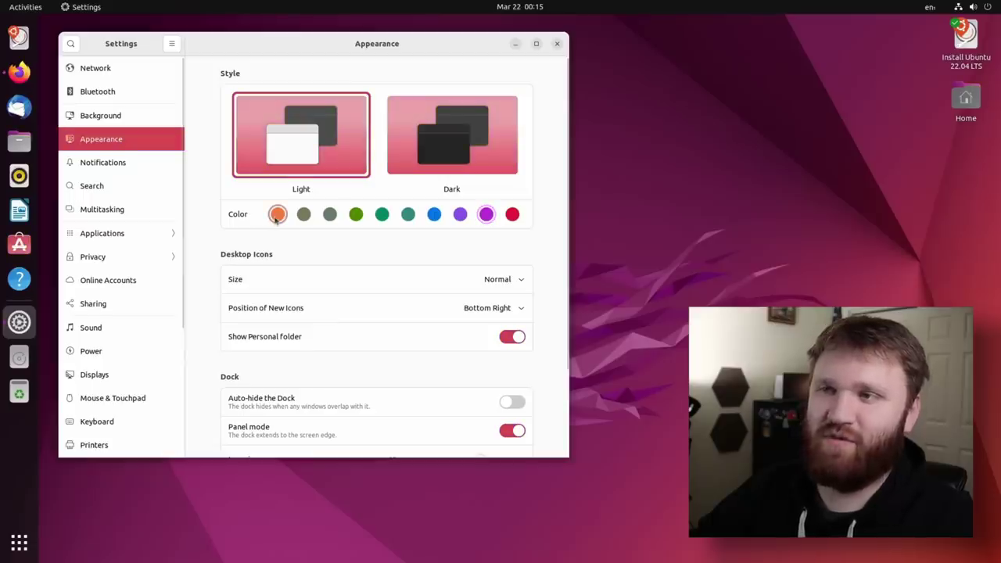
# Set the dock icon size to 40, keeping the dock on the Primary Display
pyautogui.scroll(-1, 305, 290)
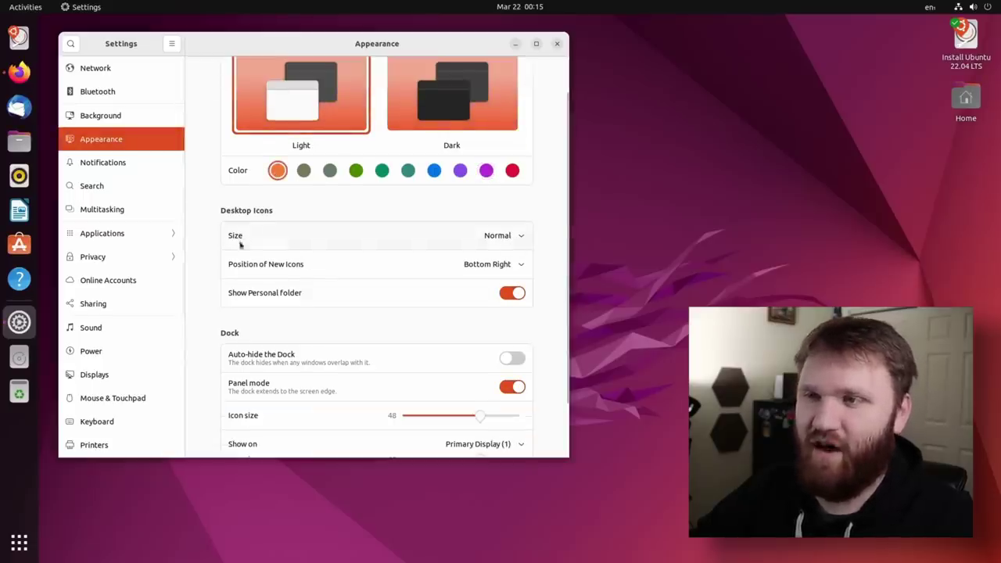
pyautogui.scroll(-2, 341, 307)
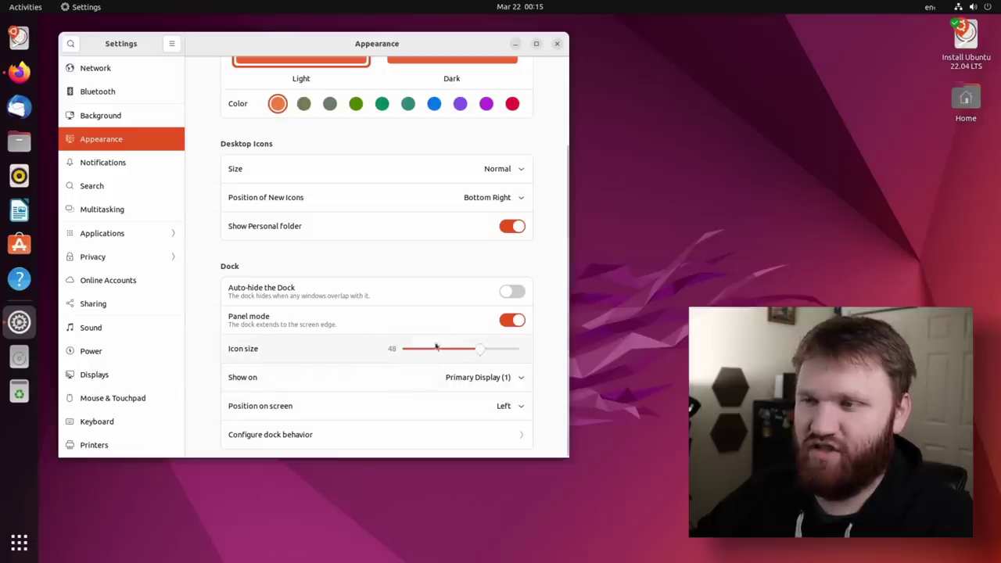
pyautogui.scroll(-4, 407, 344)
pyautogui.click(457, 377)
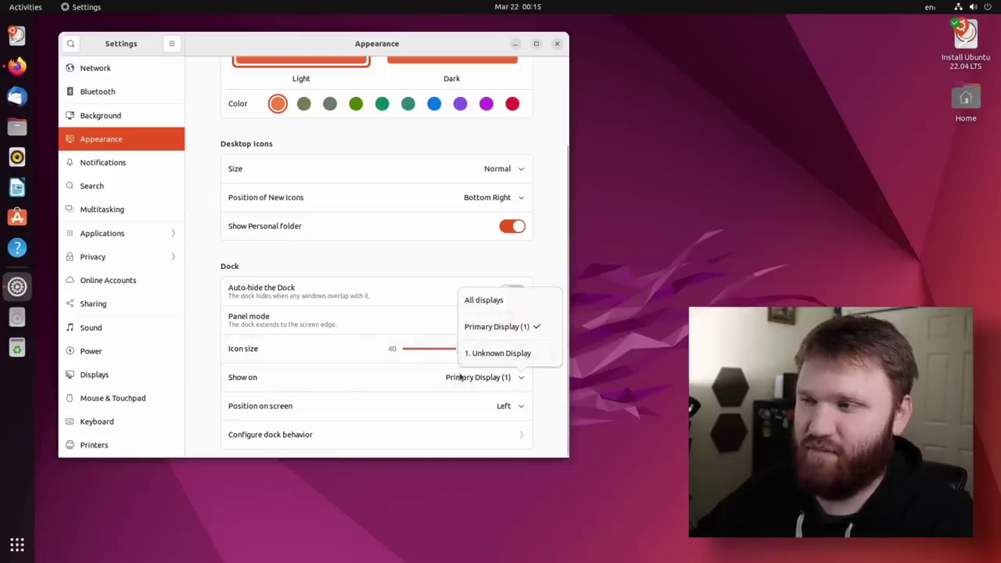
pyautogui.click(202, 334)
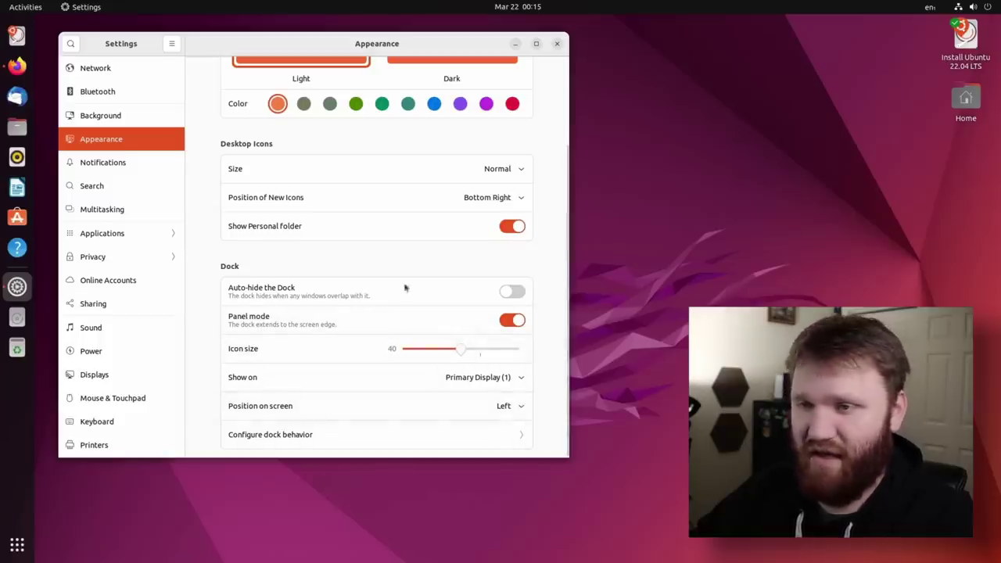
pyautogui.scroll(3, 193, 227)
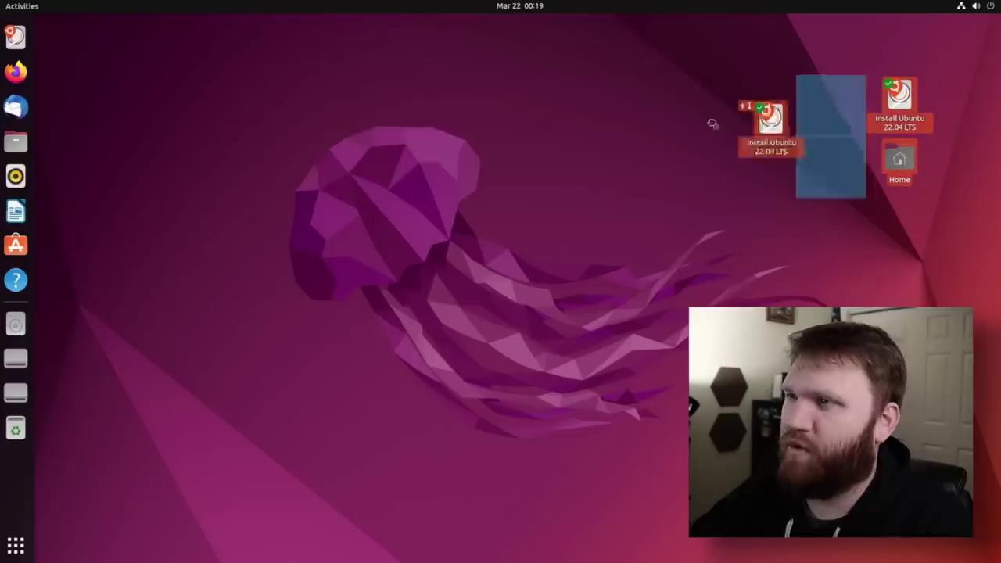
# Launch the Install Ubuntu 22.04 LTS installer and move its window to the left
pyautogui.moveTo(710, 123); pyautogui.dragTo(90, 68)
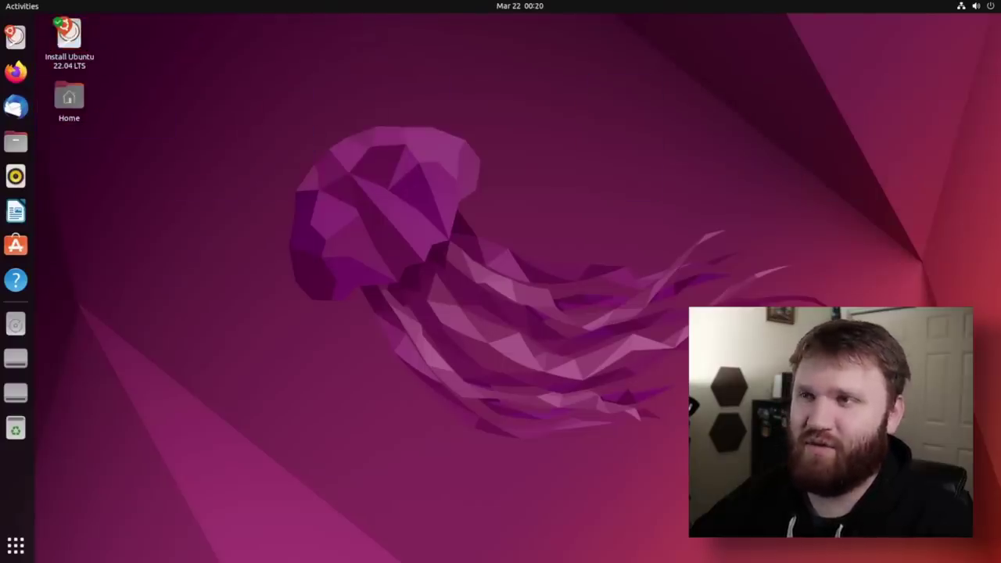
pyautogui.click(68, 33)
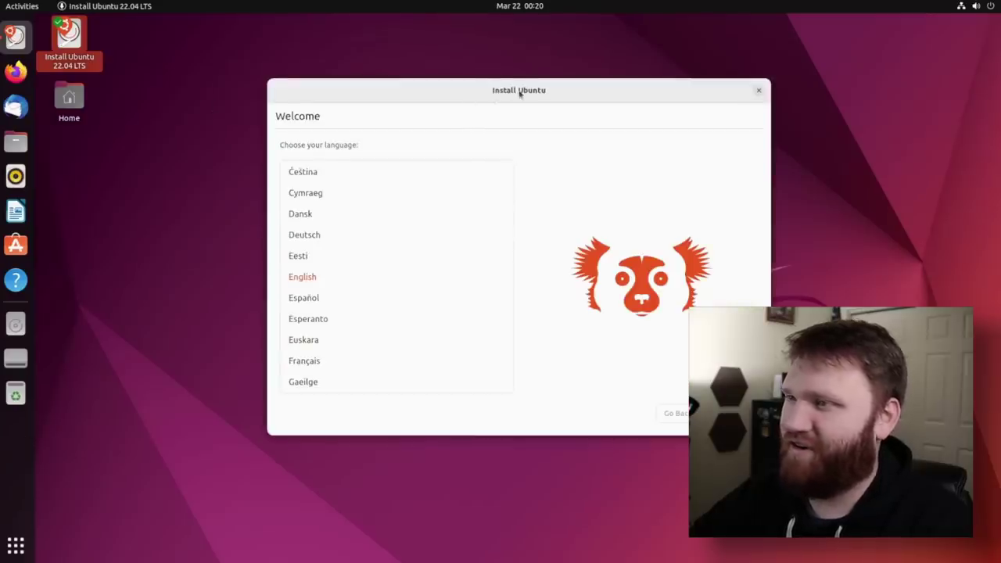
pyautogui.moveTo(518, 94); pyautogui.dragTo(352, 89)
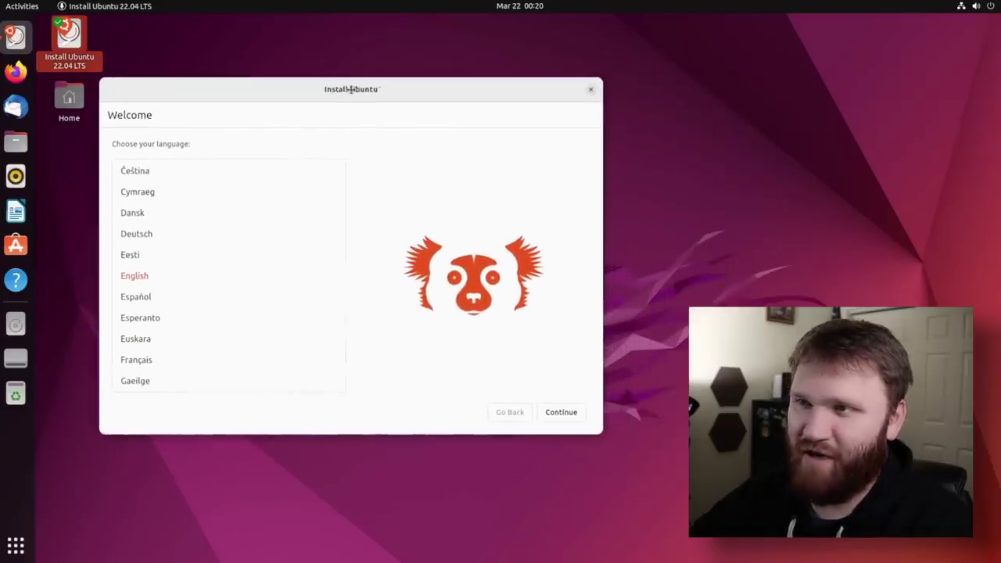
pyautogui.click(218, 61)
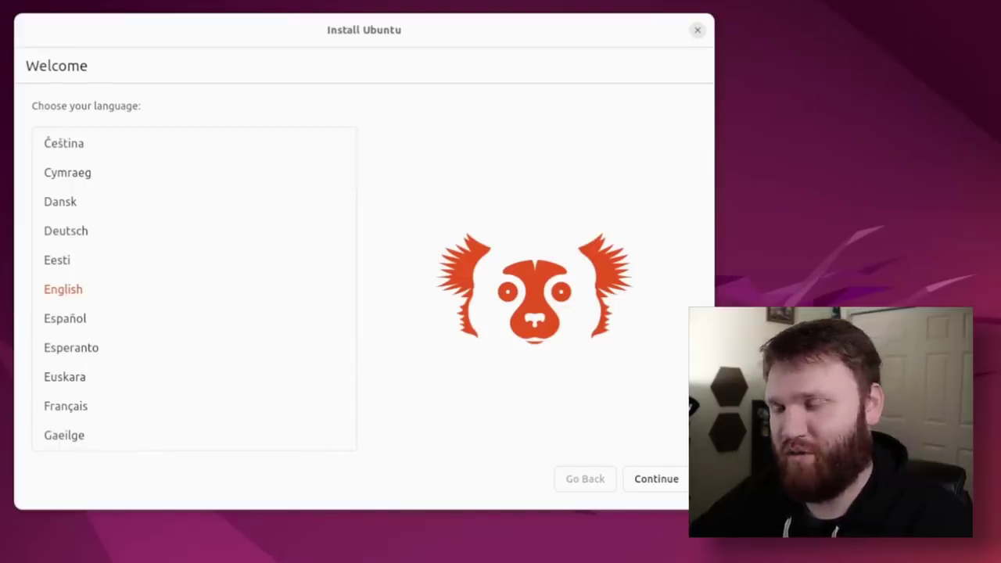
# Accept the defaults: English, US keyboard, wired connection, normal installation, erase disk, then install
pyautogui.click(664, 483)
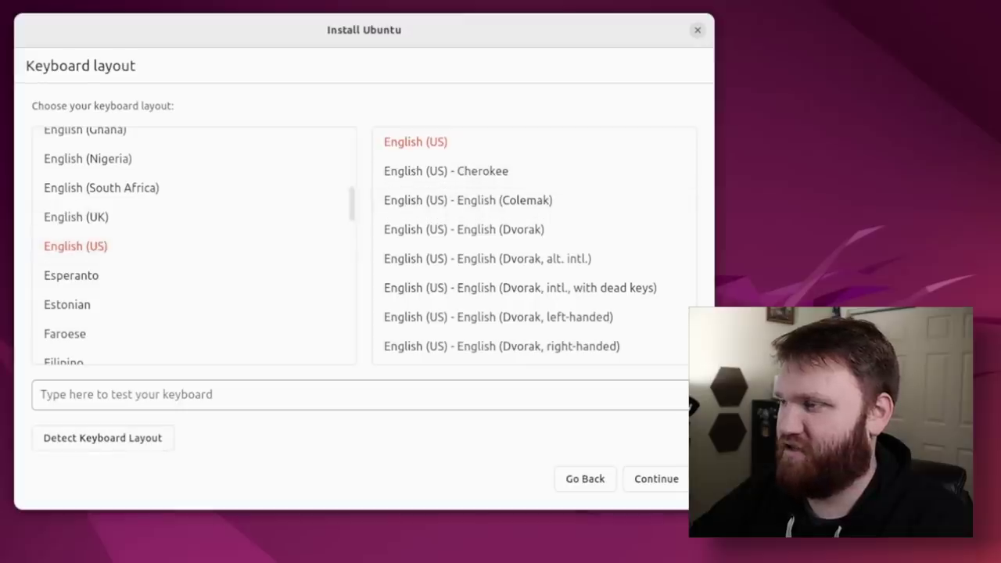
pyautogui.click(657, 479)
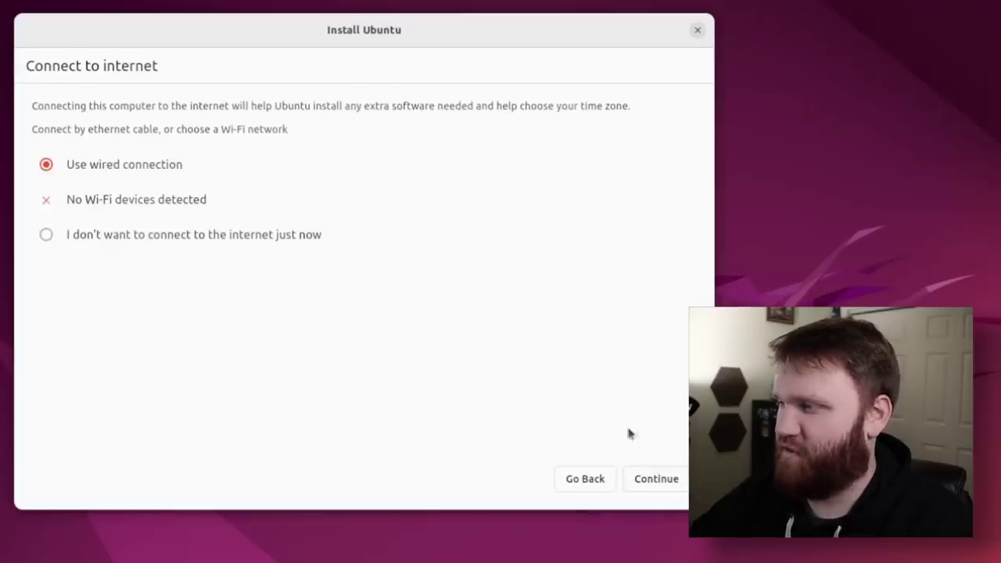
pyautogui.click(649, 481)
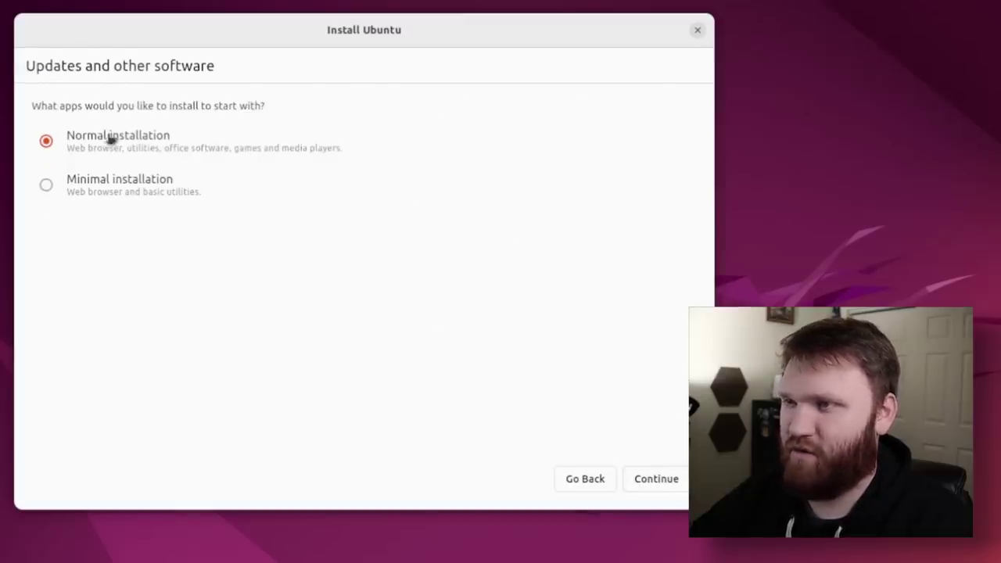
pyautogui.click(666, 480)
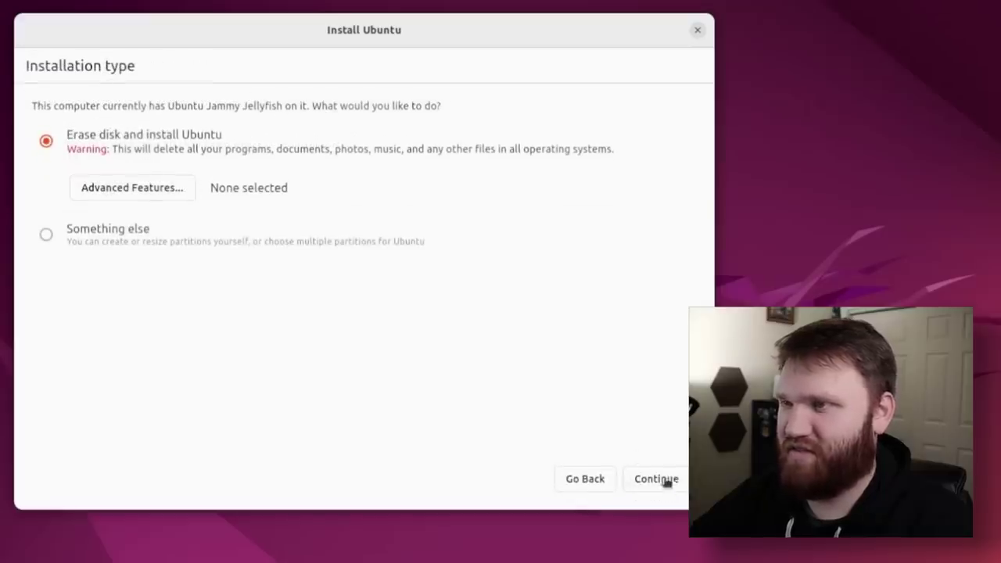
pyautogui.click(661, 480)
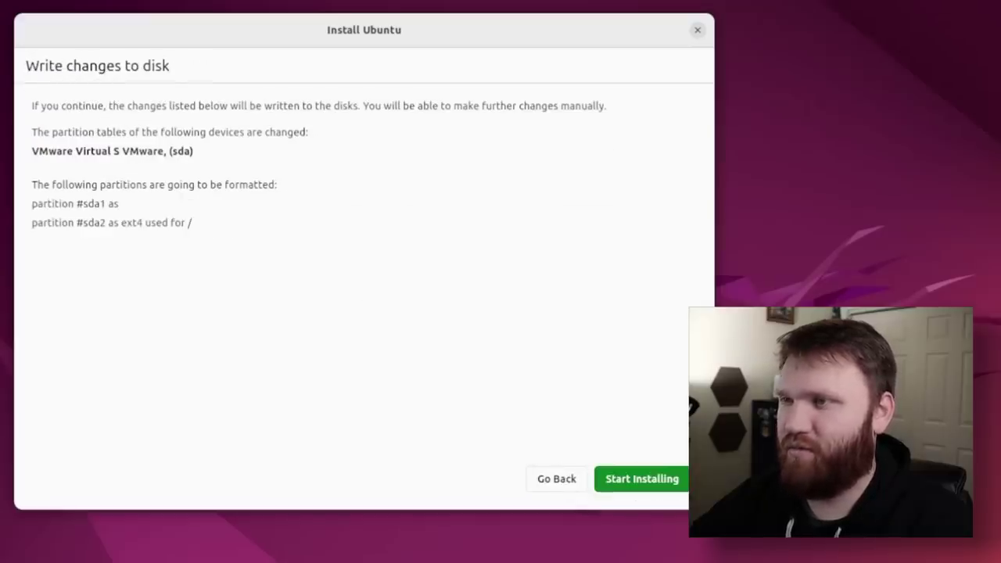
pyautogui.click(642, 481)
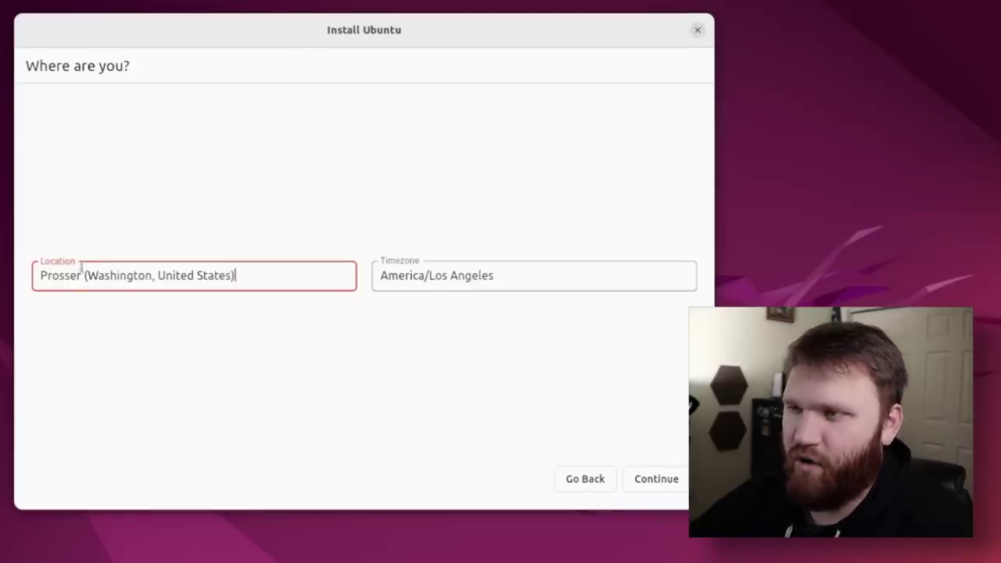
# Set the location to Cheney (Washington, United States) and continue
pyautogui.hotkey('ctrl', 'shift', 'Left')
pyautogui.hotkey('ctrl', 'shift', 'Left')
pyautogui.hotkey('ctrl', 'shift', 'Left')
pyautogui.hotkey('ctrl', 'shift', 'Left')
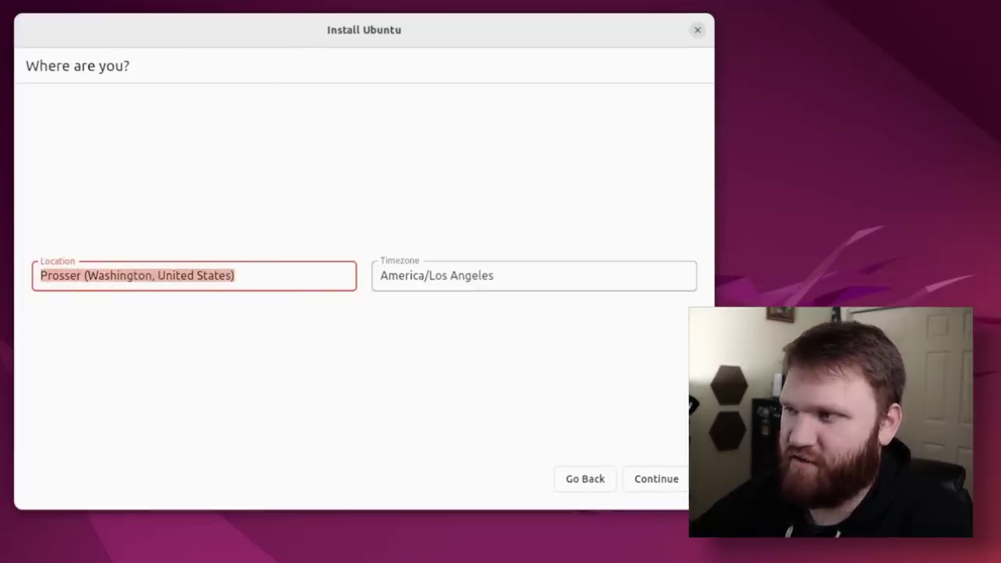
pyautogui.click(332, 190)
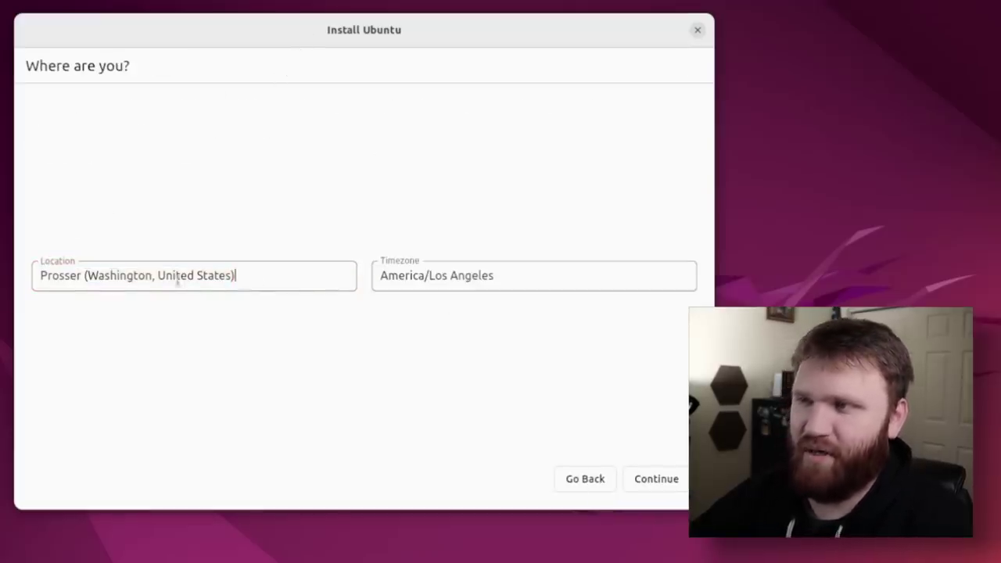
pyautogui.click(89, 275)
pyautogui.write('Chen')
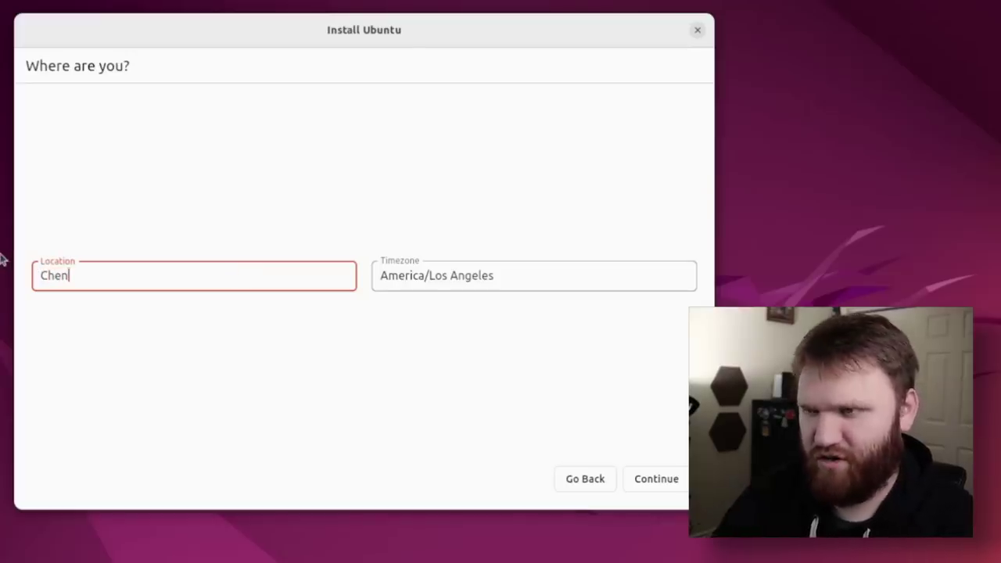
pyautogui.write('y')
pyautogui.press('BackSpace')
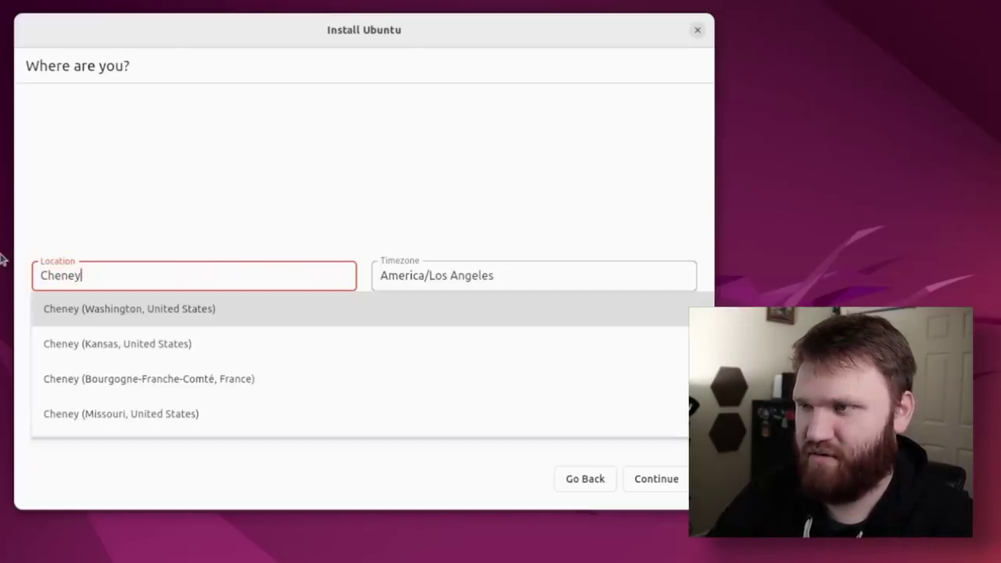
pyautogui.press('Return')
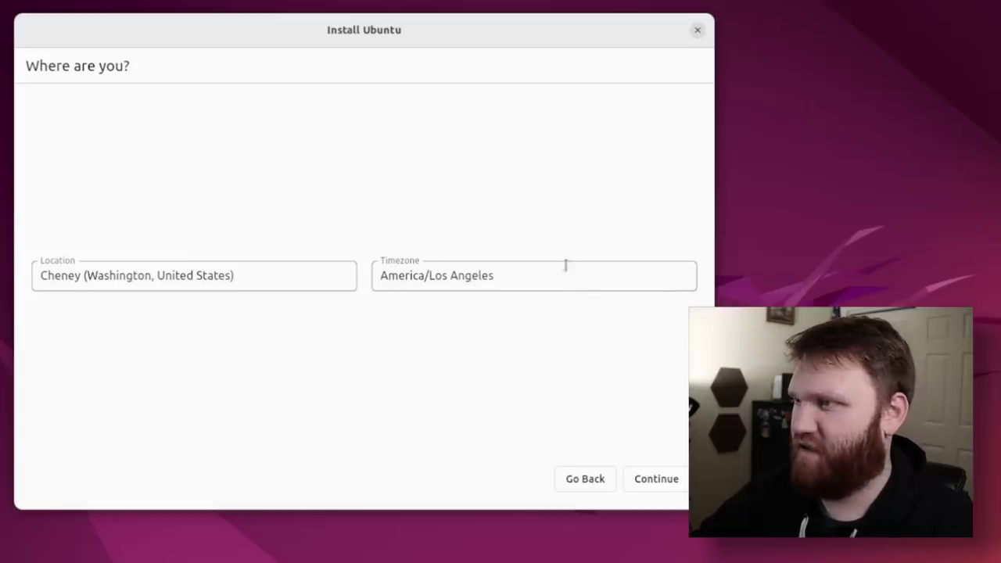
pyautogui.click(674, 485)
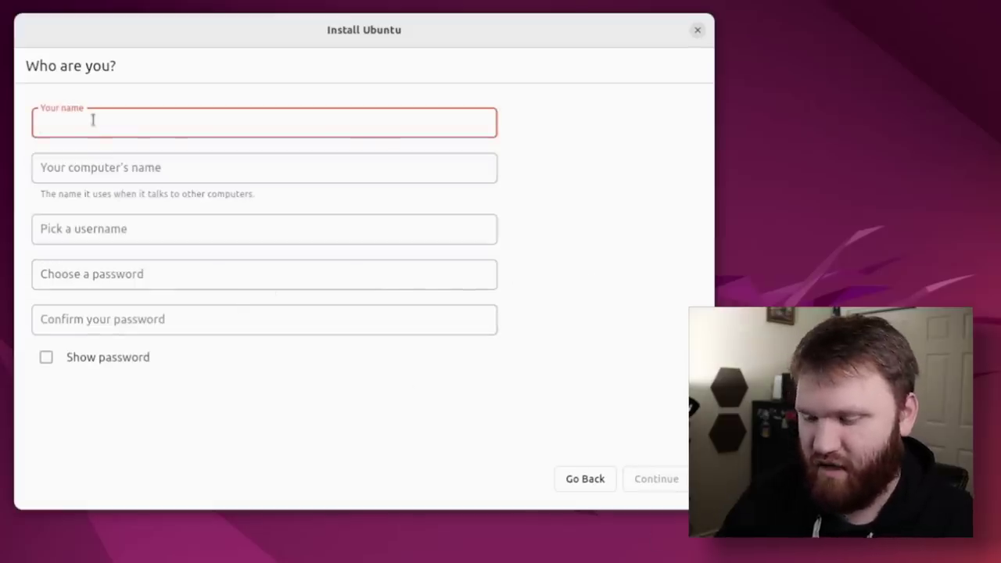
# Fill in the name and computer name, then start the installation
pyautogui.write('Brandon Hopkins')
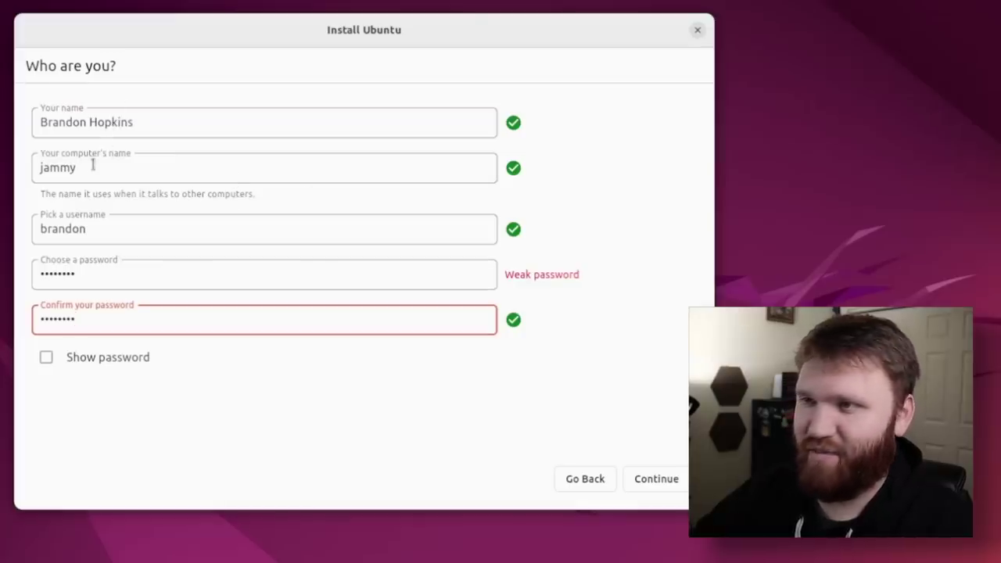
pyautogui.click(92, 164)
pyautogui.moveTo(91, 163); pyautogui.dragTo(43, 164)
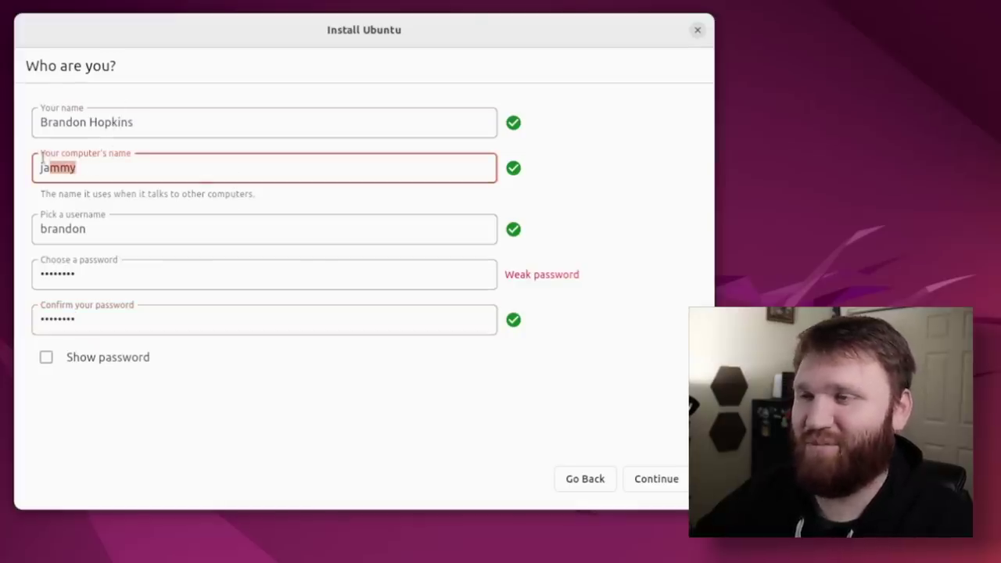
pyautogui.click(661, 477)
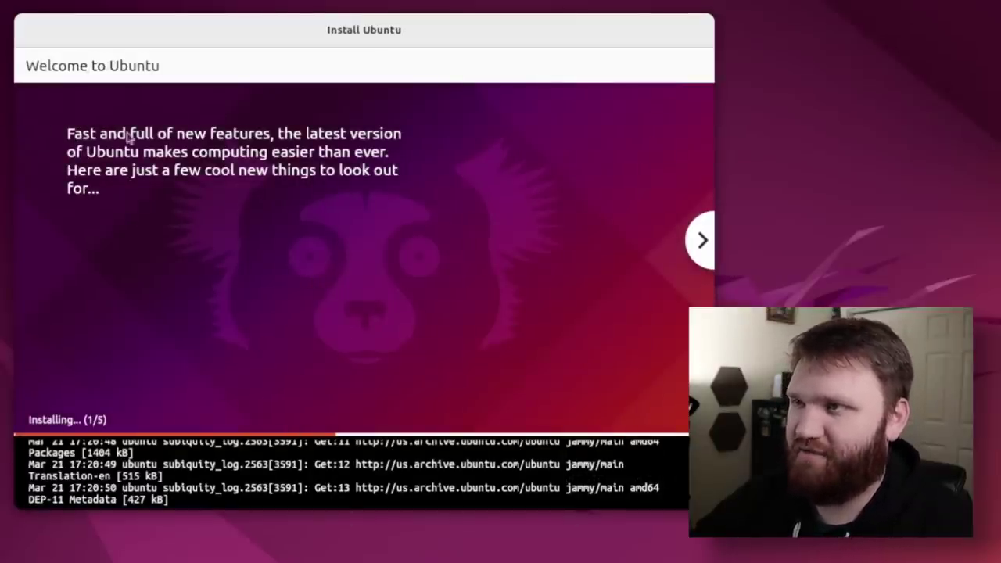
# Browse the installer slideshow, then restart into the newly installed Ubuntu 22.04 LTS
pyautogui.click(700, 240)
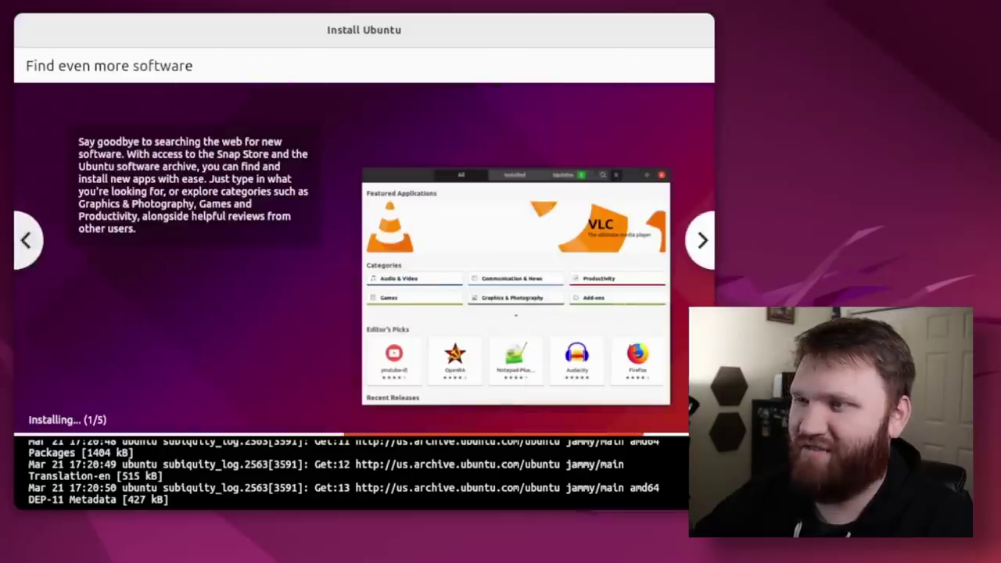
pyautogui.click(28, 245)
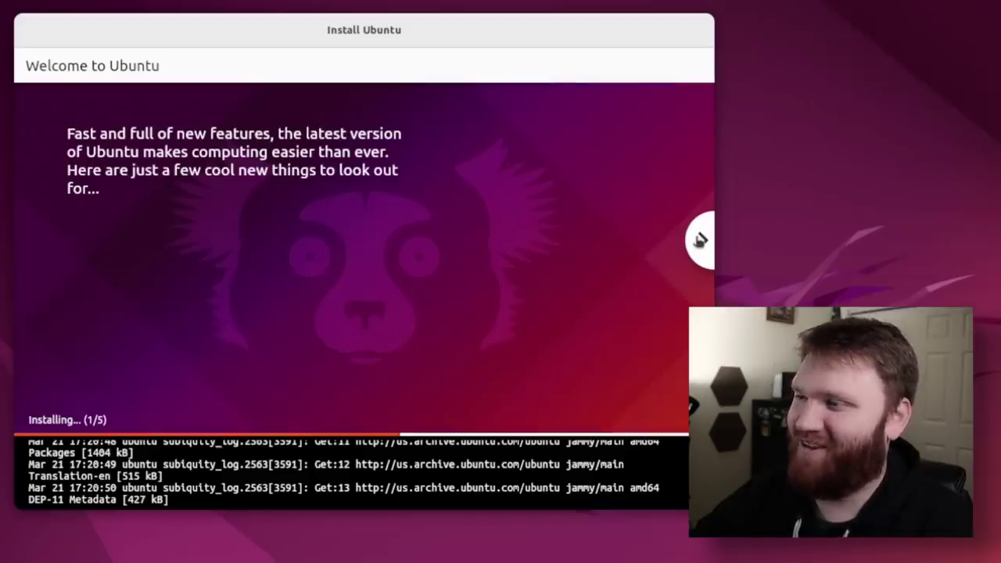
pyautogui.click(700, 240)
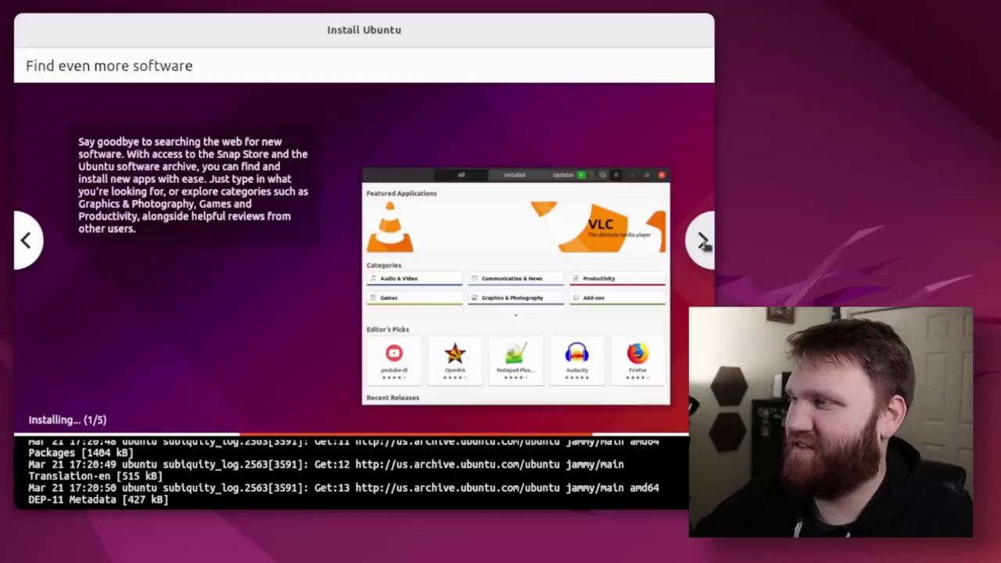
pyautogui.click(701, 243)
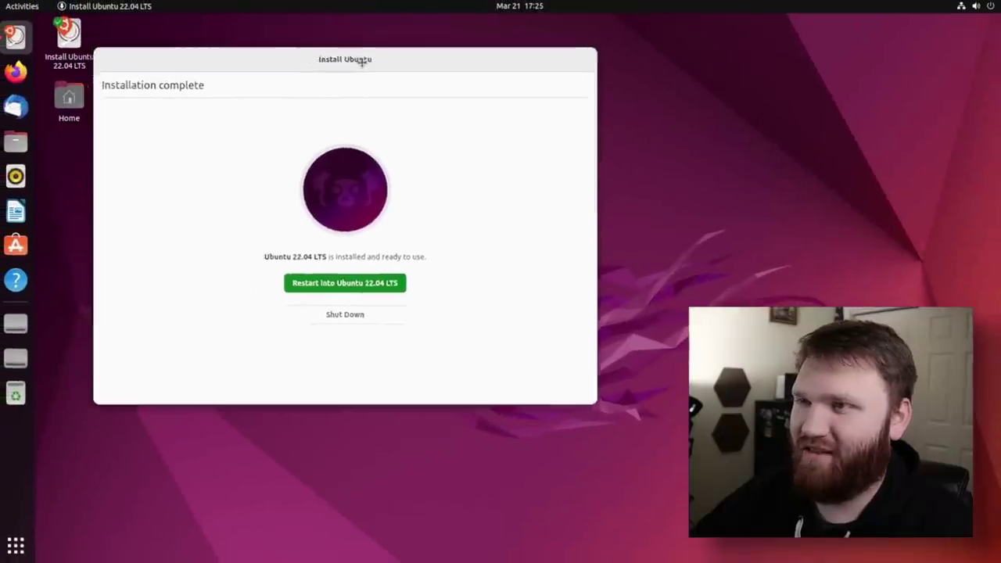
pyautogui.moveTo(361, 62)
pyautogui.mouseDown()
pyautogui.moveTo(367, 82)
pyautogui.moveTo(379, 65)
pyautogui.mouseUp()
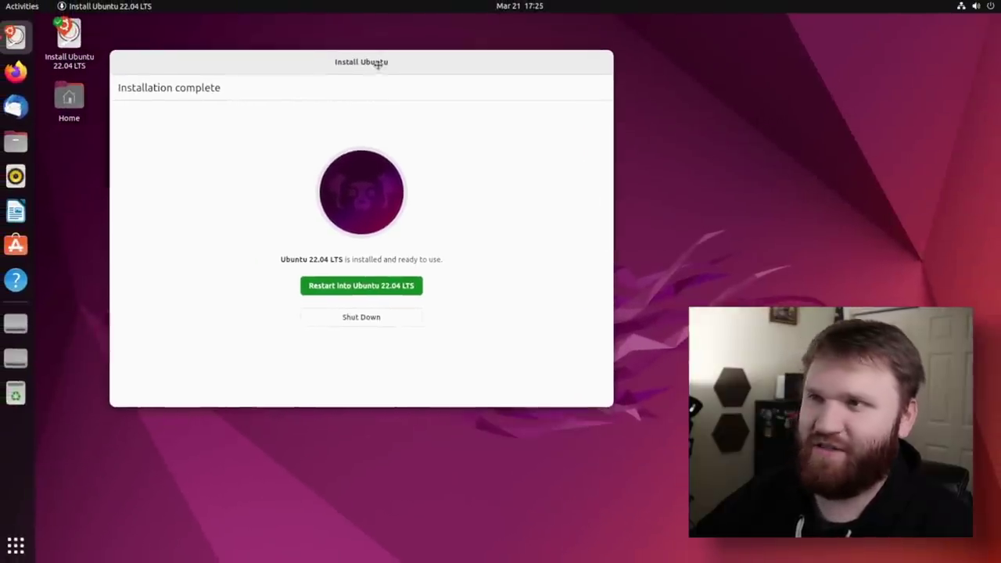
pyautogui.click(375, 284)
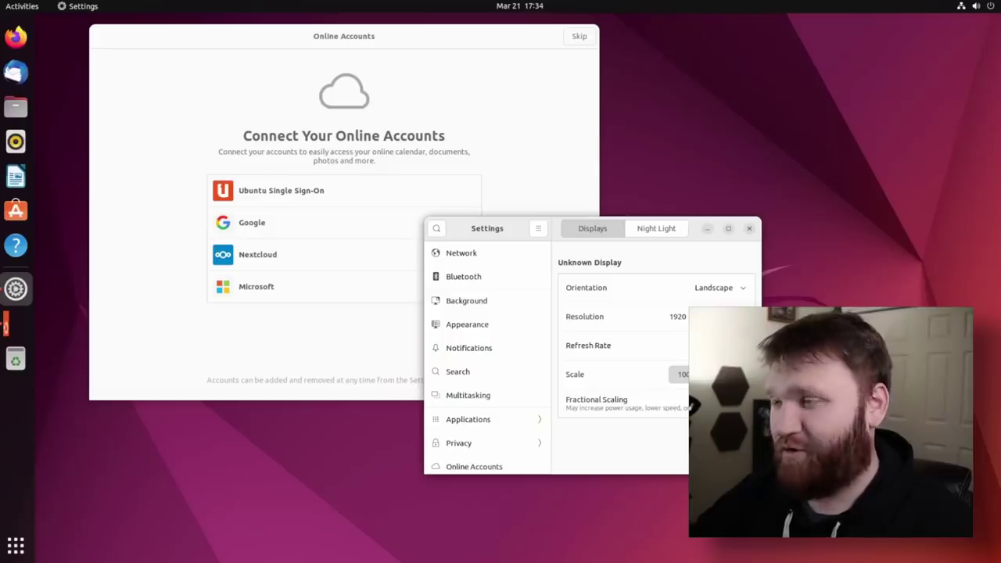
# Close the Settings window, skip online accounts, and turn on Location Services before finishing
pyautogui.moveTo(492, 228); pyautogui.dragTo(368, 253)
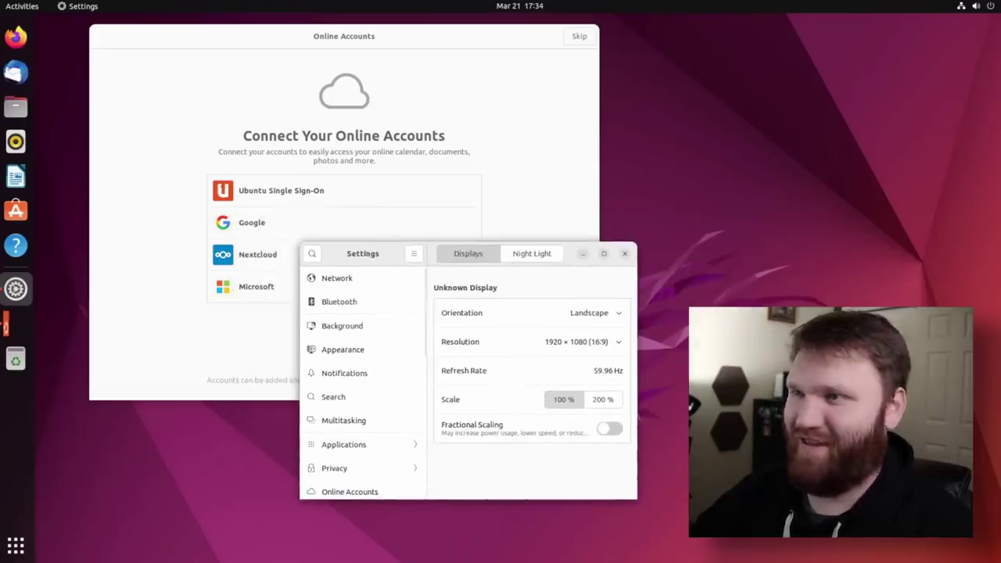
pyautogui.click(625, 254)
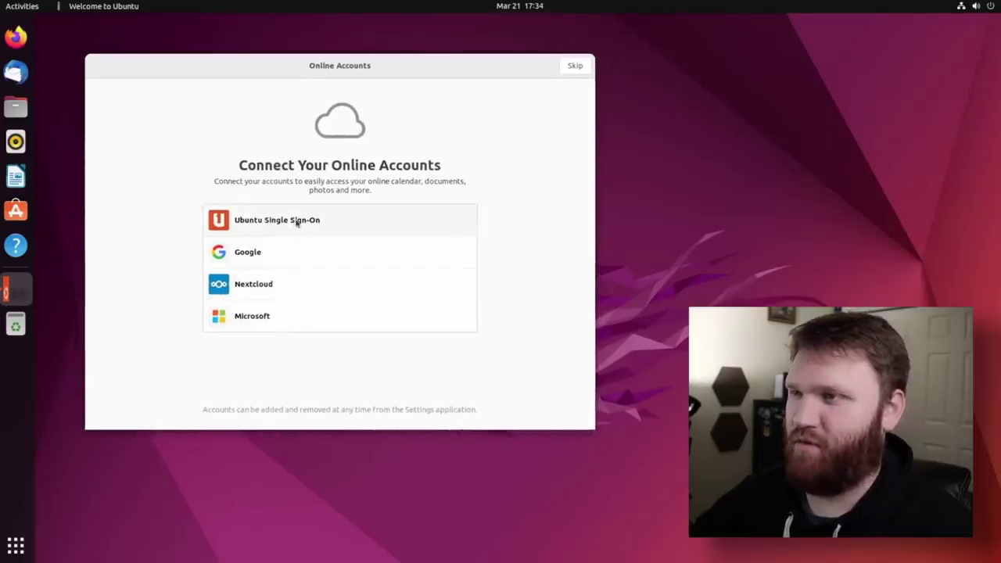
pyautogui.click(574, 65)
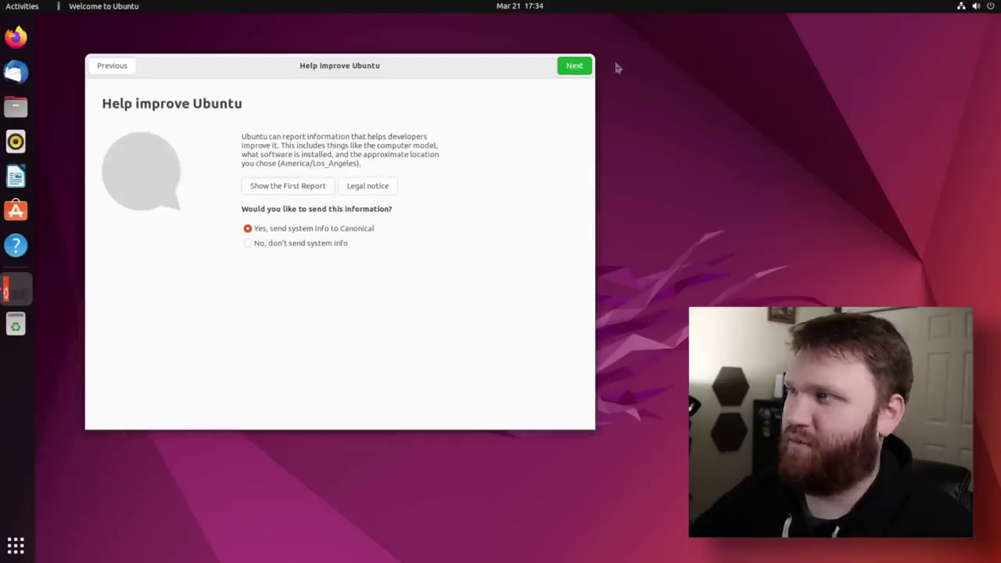
pyautogui.click(576, 67)
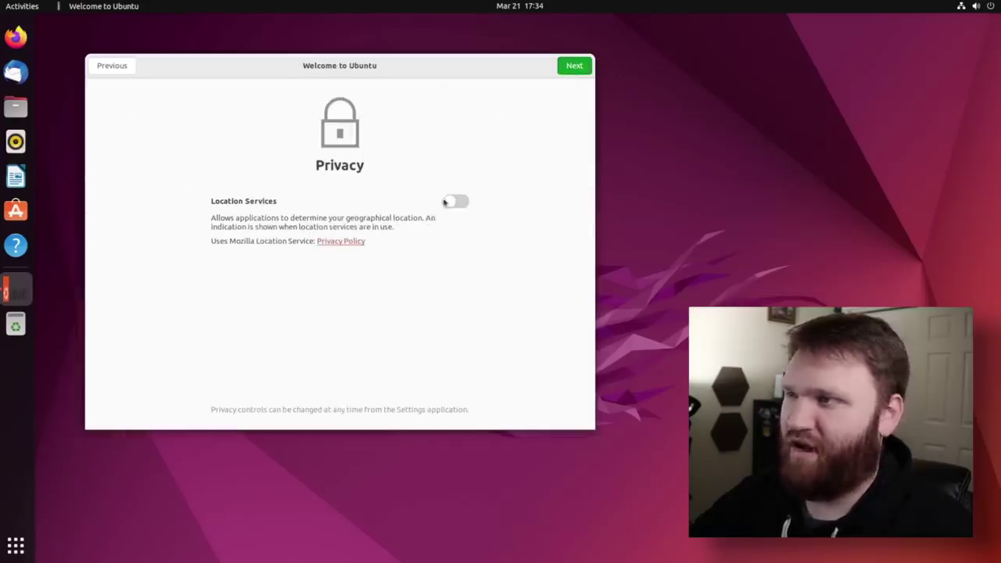
pyautogui.click(450, 202)
pyautogui.click(586, 66)
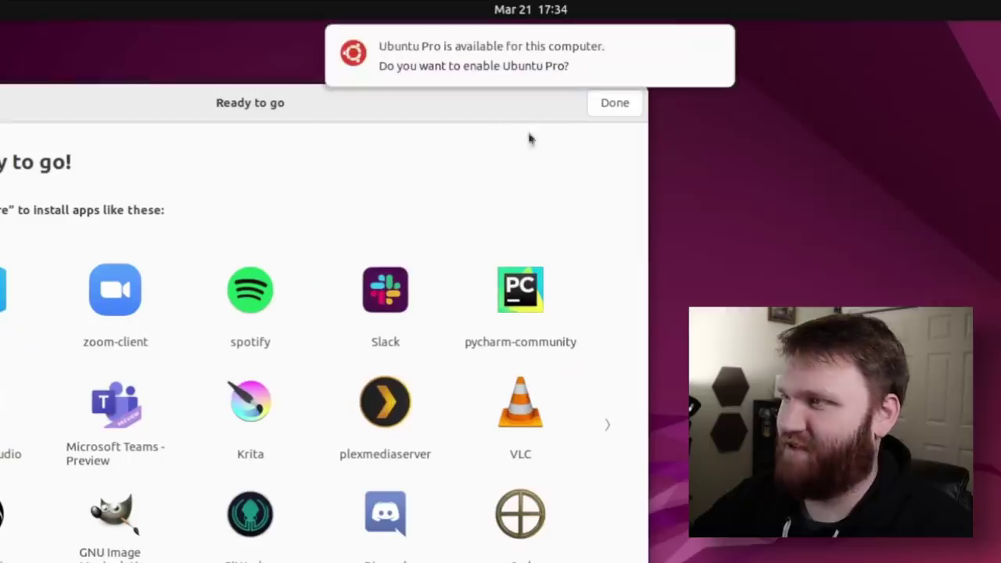
# Use the Ubuntu Pro notification to show the Ubuntu Pro tab in Software & Updates
pyautogui.moveTo(503, 43)
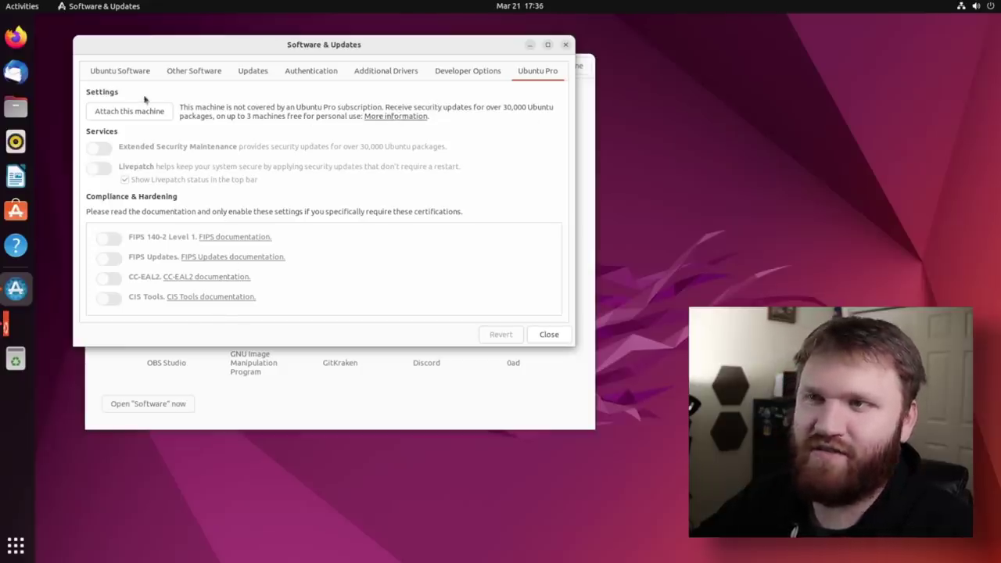
# Scroll through the Ubuntu Advantage web page in Firefox, then close it
pyautogui.scroll(-5, 366, 249)
pyautogui.scroll(-3, 366, 249)
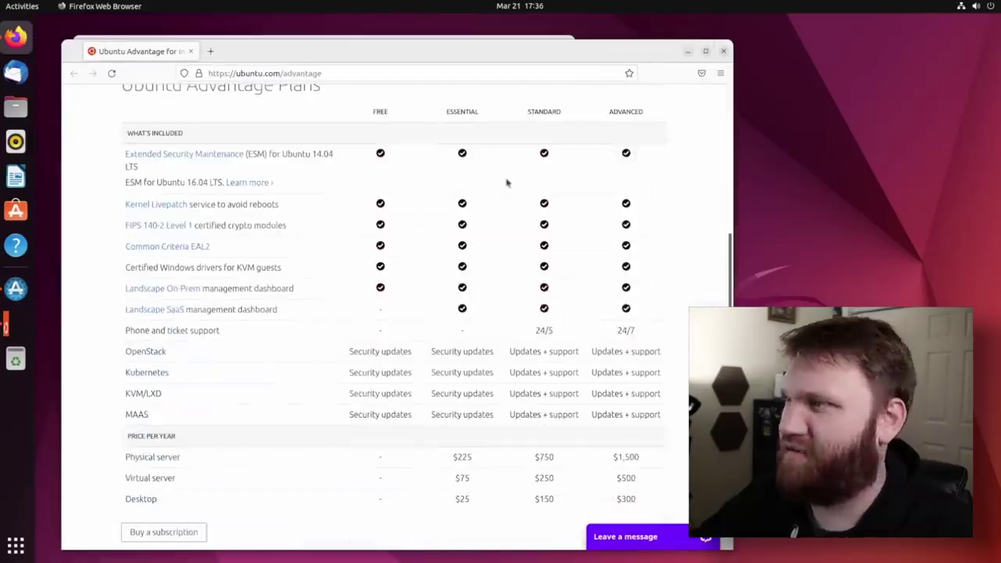
pyautogui.scroll(1, 501, 234)
pyautogui.scroll(-2, 514, 284)
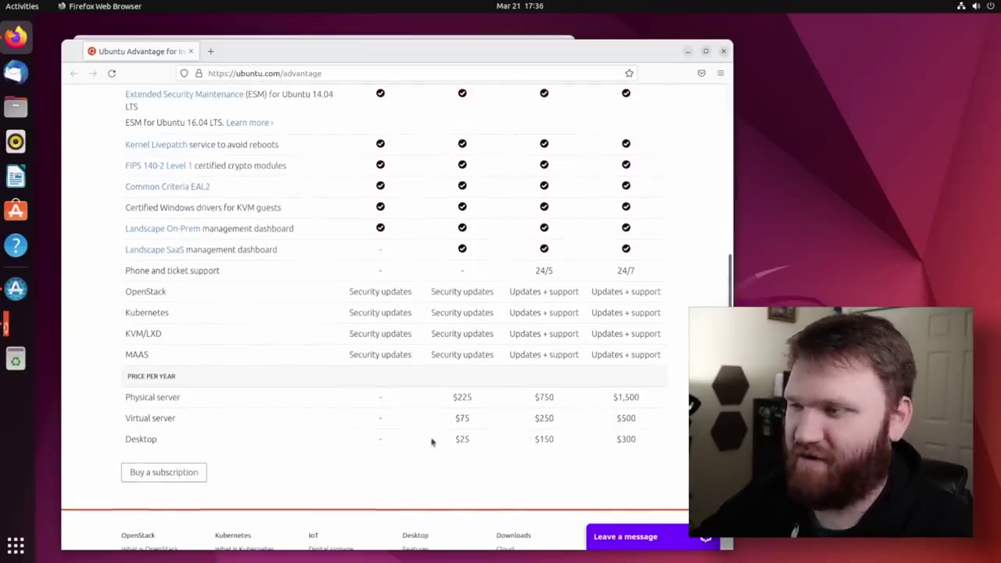
pyautogui.scroll(1, 621, 440)
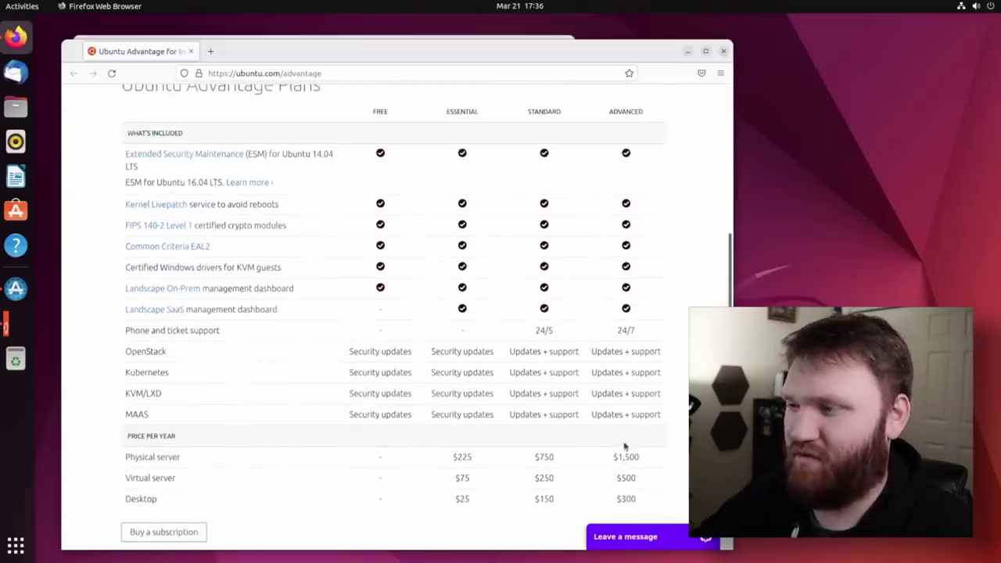
pyautogui.scroll(-2, 645, 398)
pyautogui.scroll(7, 641, 423)
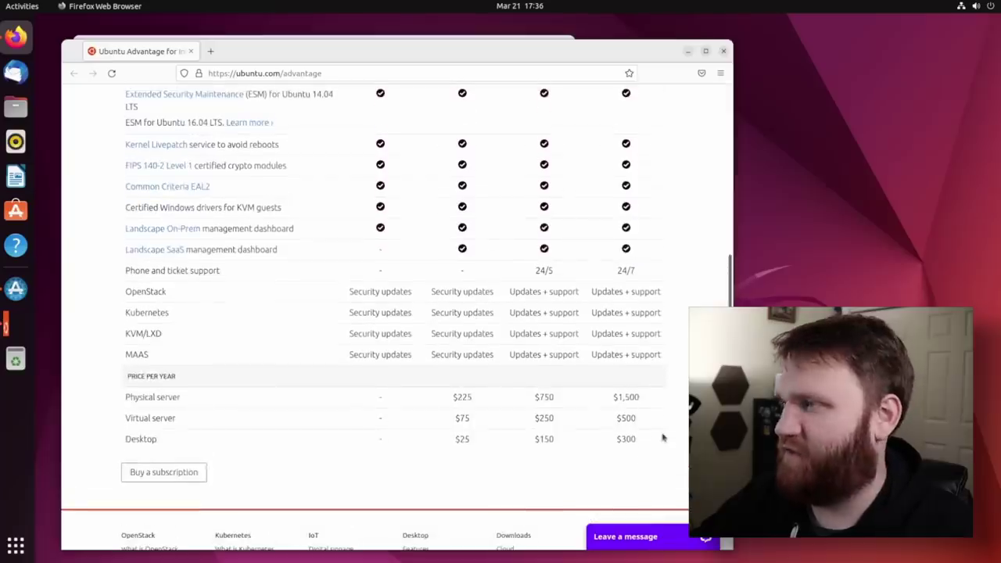
pyautogui.scroll(5, 413, 289)
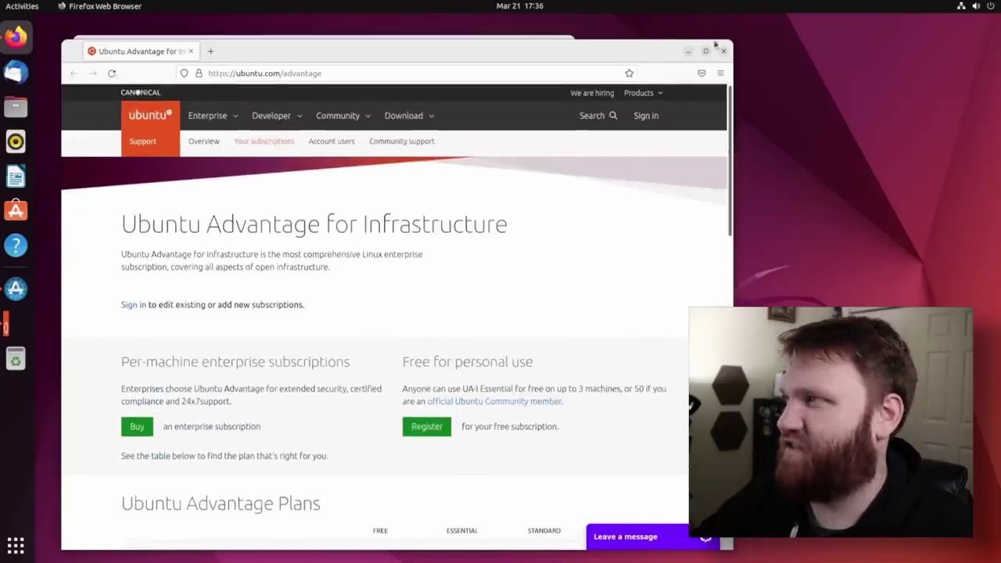
pyautogui.click(724, 52)
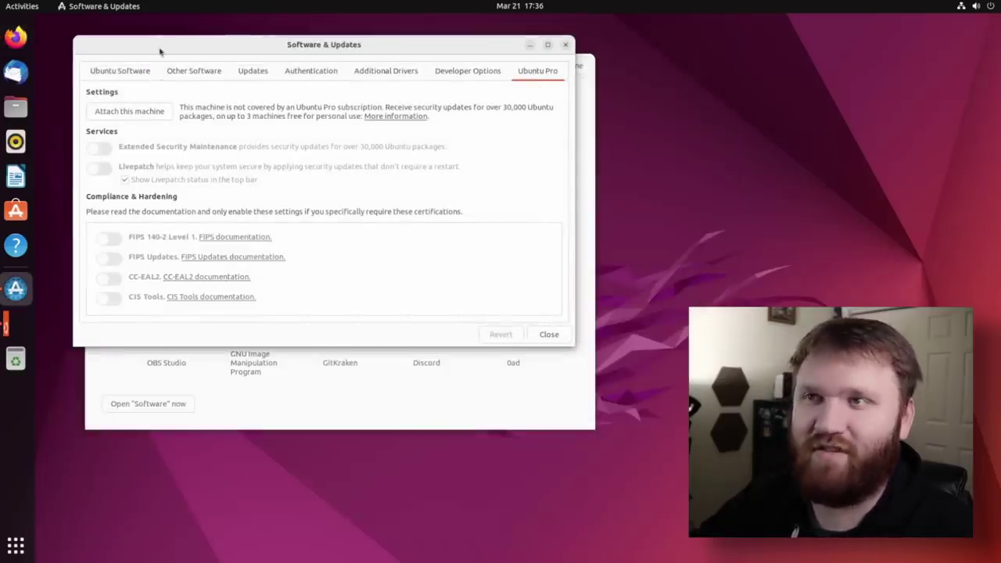
# Close the Software & Updates dialog and the Welcome to Ubuntu window
pyautogui.moveTo(161, 52); pyautogui.dragTo(155, 233)
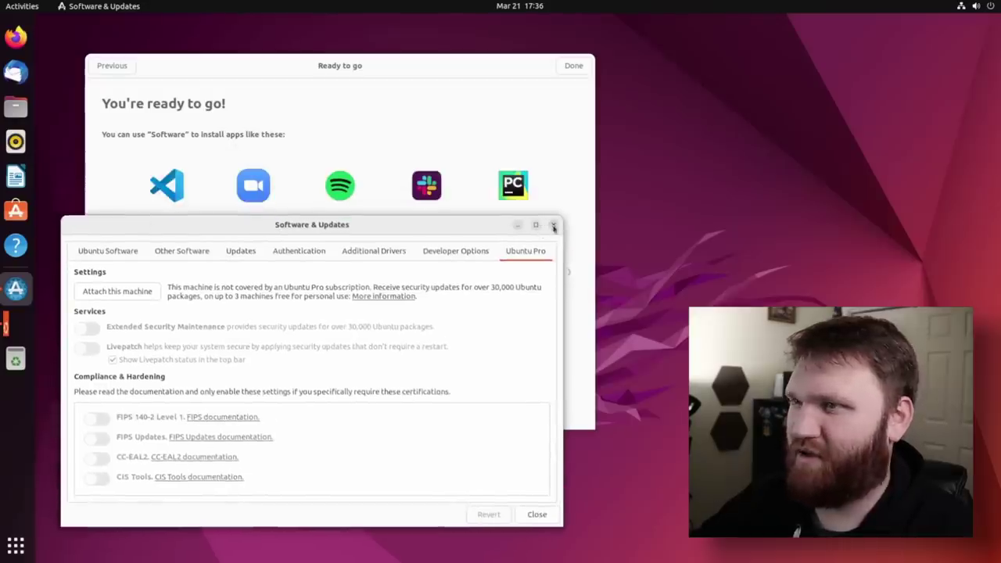
pyautogui.click(555, 224)
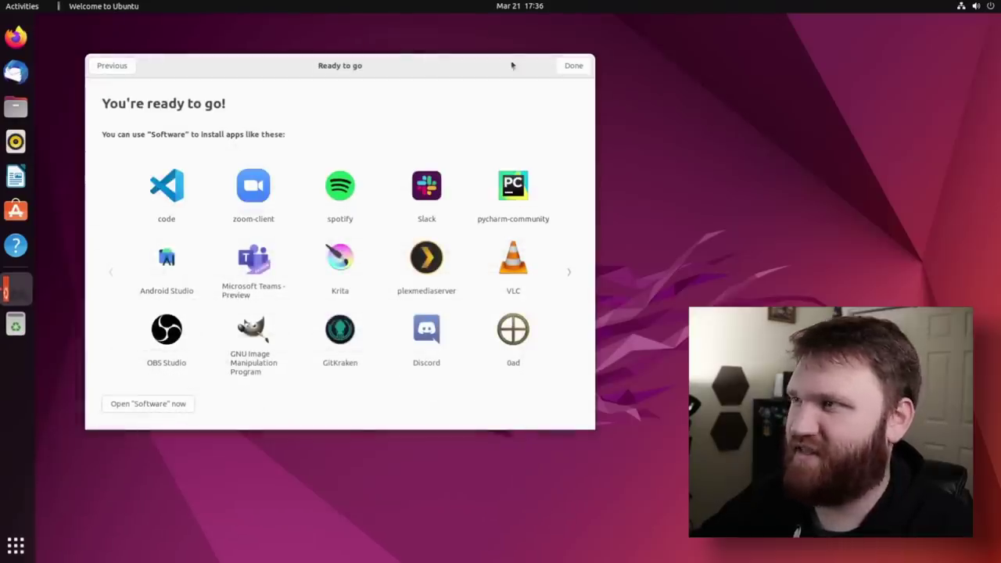
pyautogui.click(573, 68)
# Launch Settings by searching 'set' in Activities and go to the About page
pyautogui.click(15, 7)
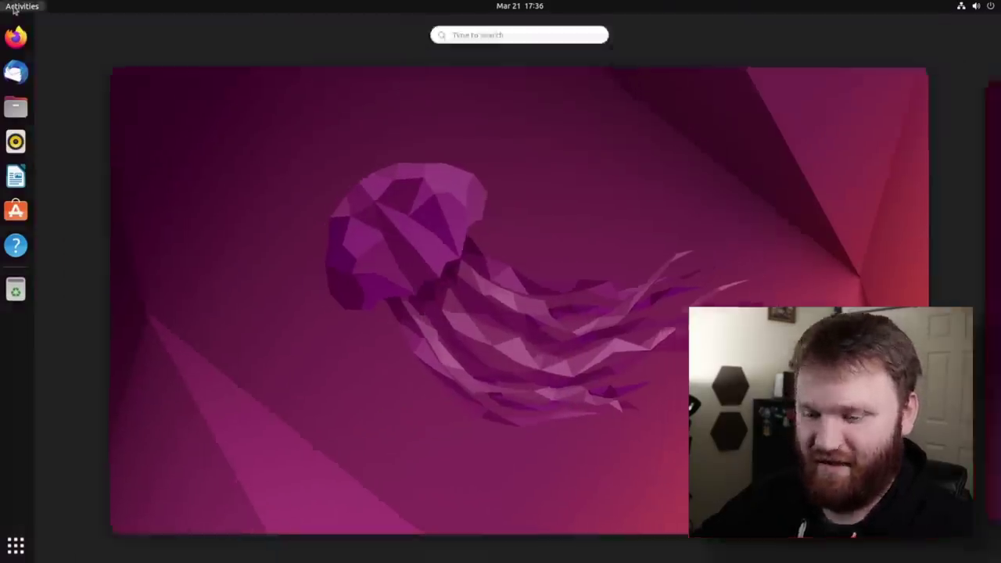
pyautogui.write('sett')
pyautogui.press('Return')
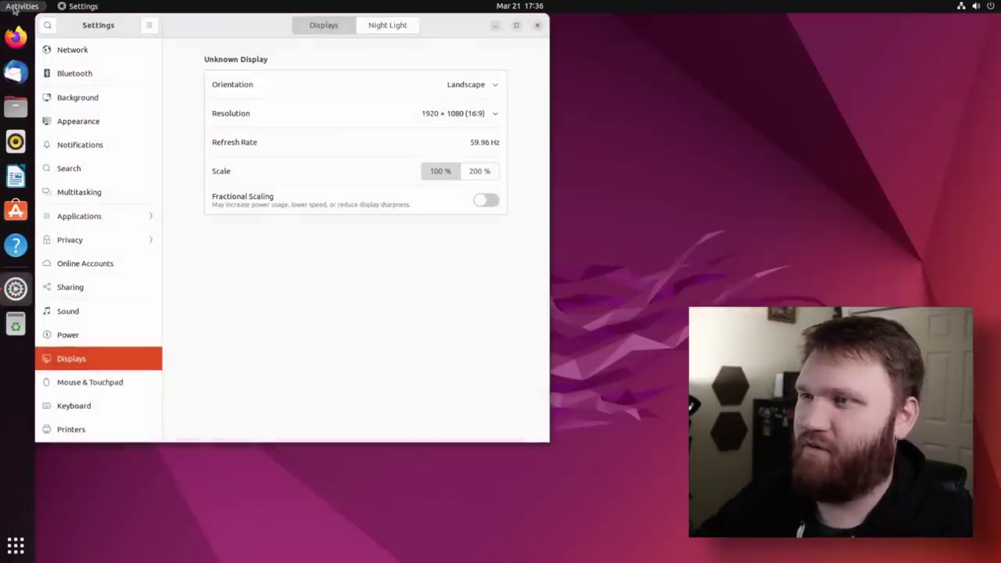
pyautogui.scroll(-2, 92, 418)
pyautogui.scroll(-4, 92, 418)
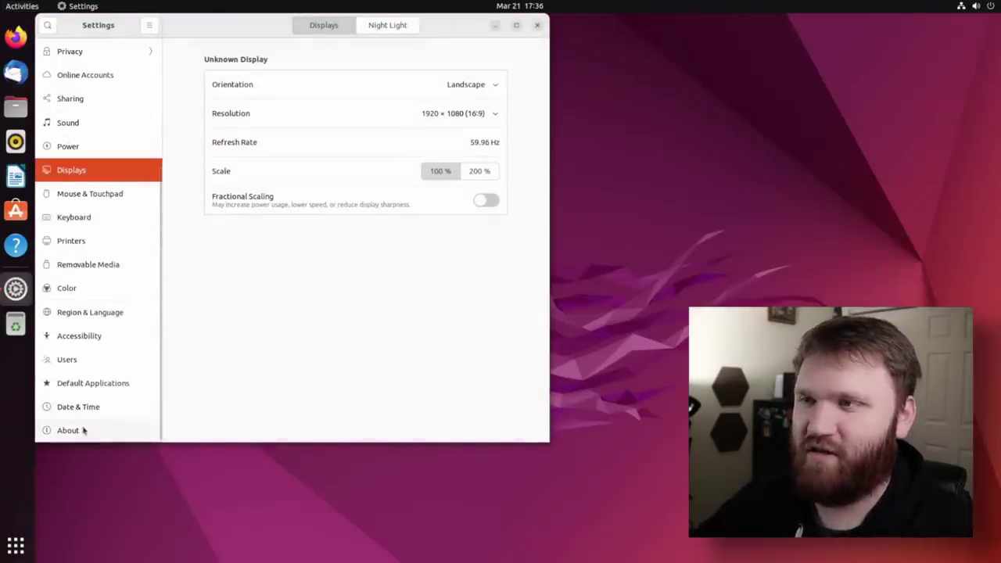
pyautogui.click(84, 429)
# Highlight the GNOME 42.beta and OS name values, then move the Settings window
pyautogui.scroll(-1, 363, 356)
pyautogui.moveTo(502, 366); pyautogui.dragTo(443, 368)
pyautogui.moveTo(501, 342); pyautogui.dragTo(474, 343)
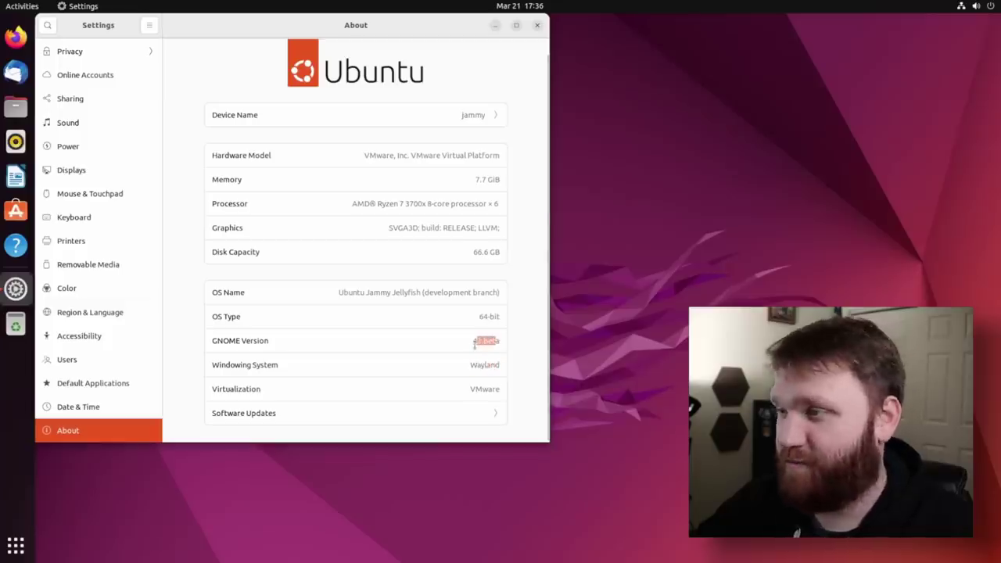
pyautogui.moveTo(358, 293); pyautogui.dragTo(485, 293)
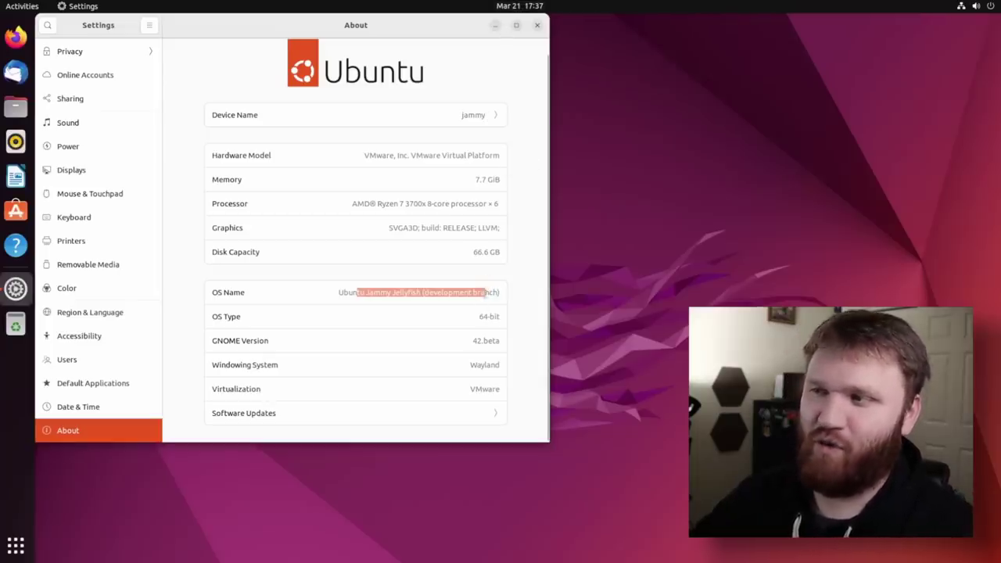
pyautogui.click(495, 293)
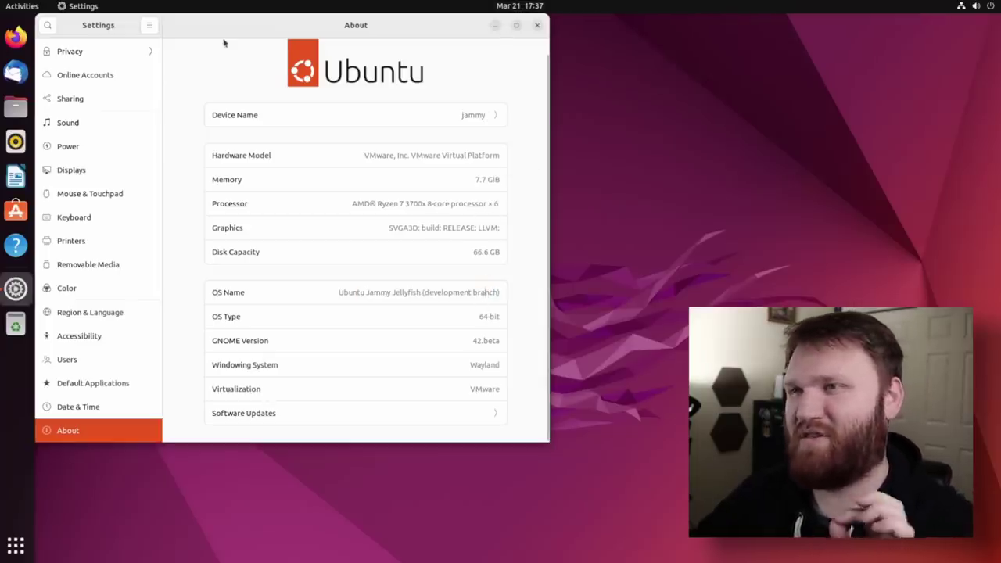
pyautogui.moveTo(224, 37); pyautogui.dragTo(261, 84)
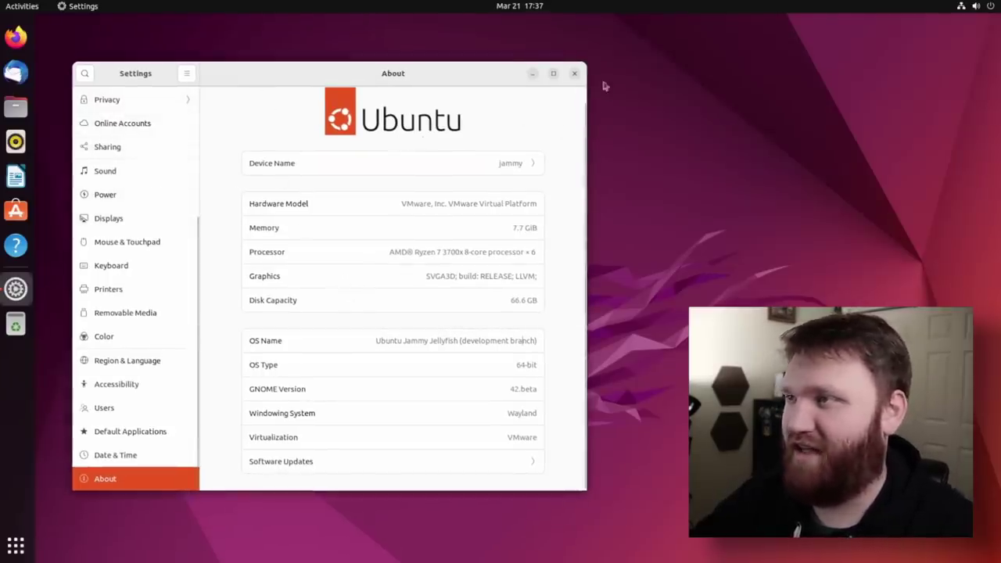
# Open and dismiss the Activities overview a couple of times, returning to the desktop
pyautogui.click(8, 11)
pyautogui.write('wel')
pyautogui.press('Escape')
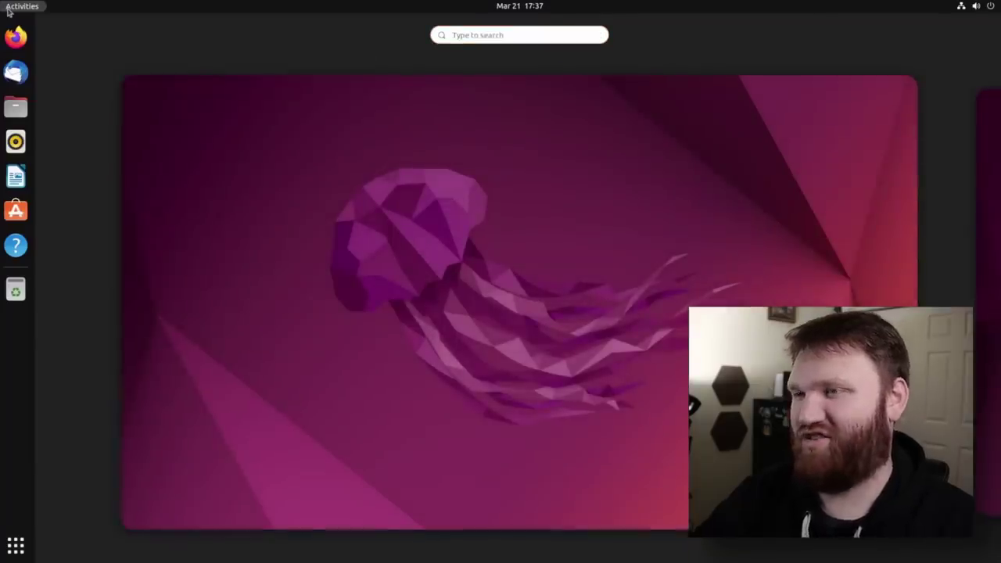
pyautogui.click(453, 370)
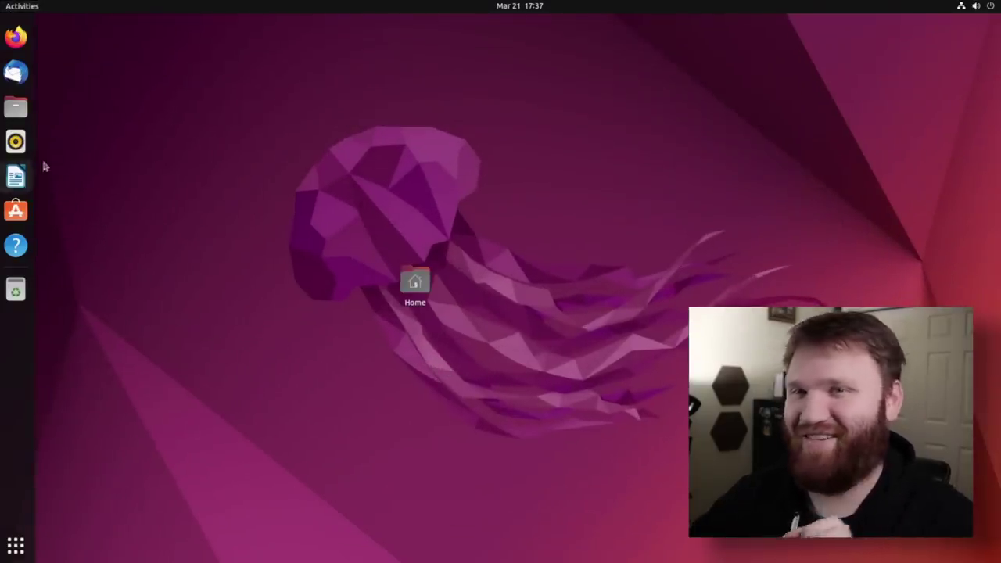
pyautogui.click(22, 6)
pyautogui.scroll(-1, 493, 338)
pyautogui.scroll(1, 493, 338)
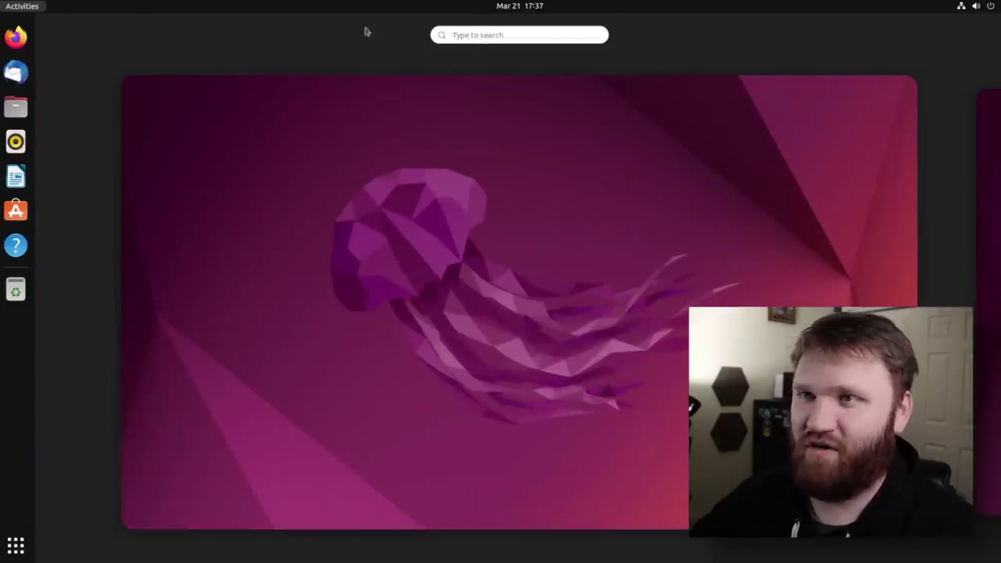
pyautogui.click(22, 6)
# Show the application grid and flip through both of its pages
pyautogui.click(15, 545)
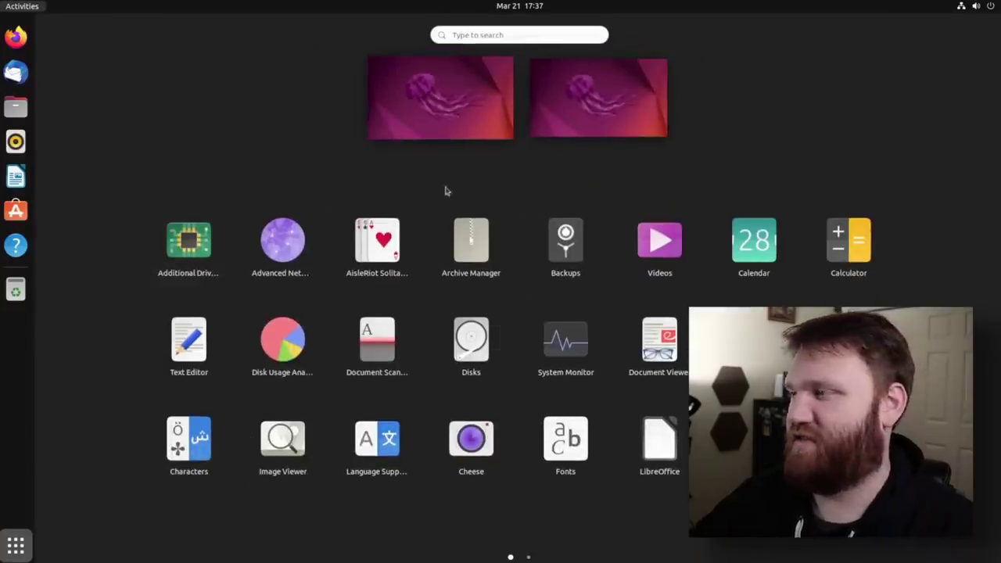
pyautogui.scroll(-1, 504, 293)
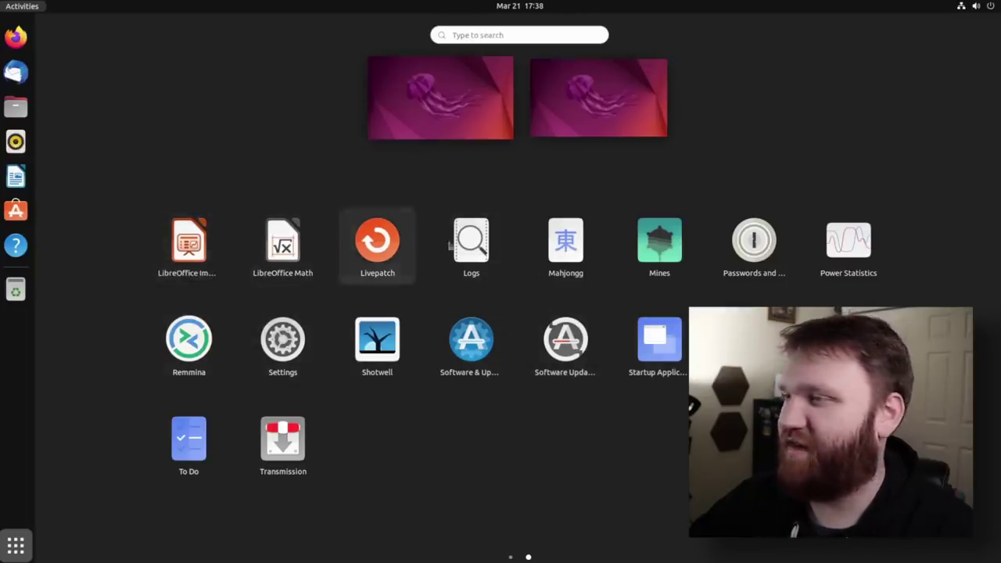
pyautogui.scroll(1, 659, 246)
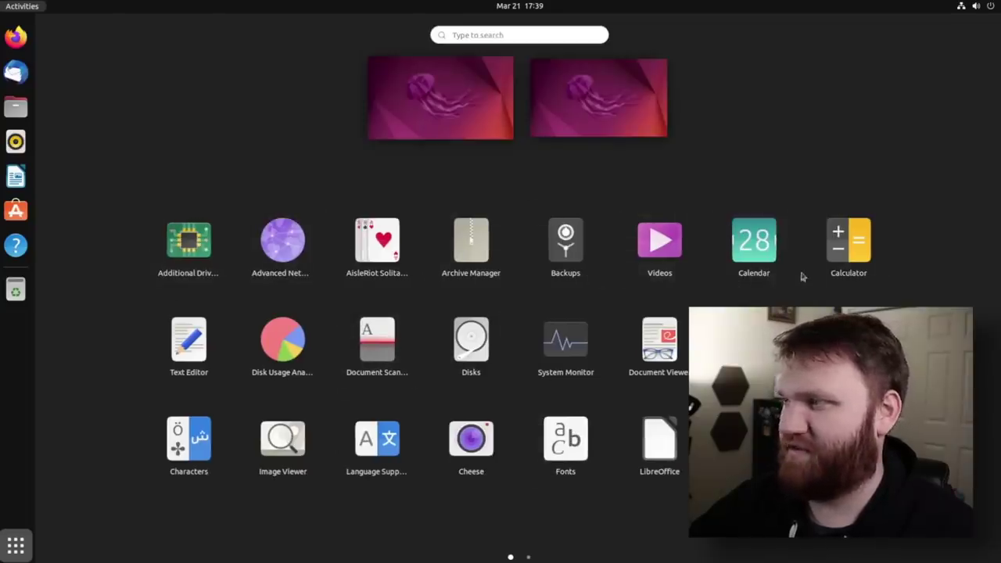
# Open Calendar in a smaller window, confirm version 41.2 in its About dialog, then close it
pyautogui.click(764, 259)
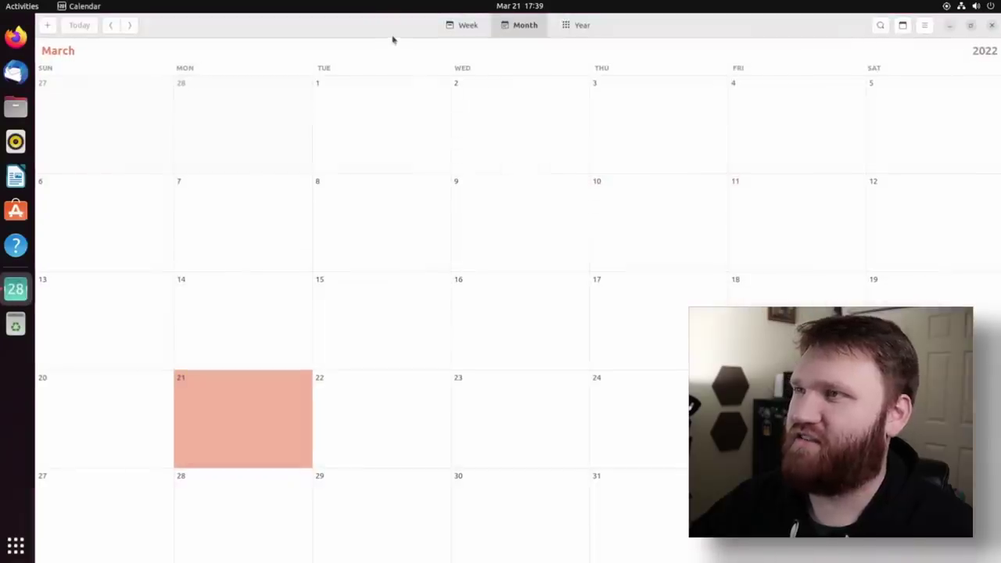
pyautogui.doubleClick(394, 36)
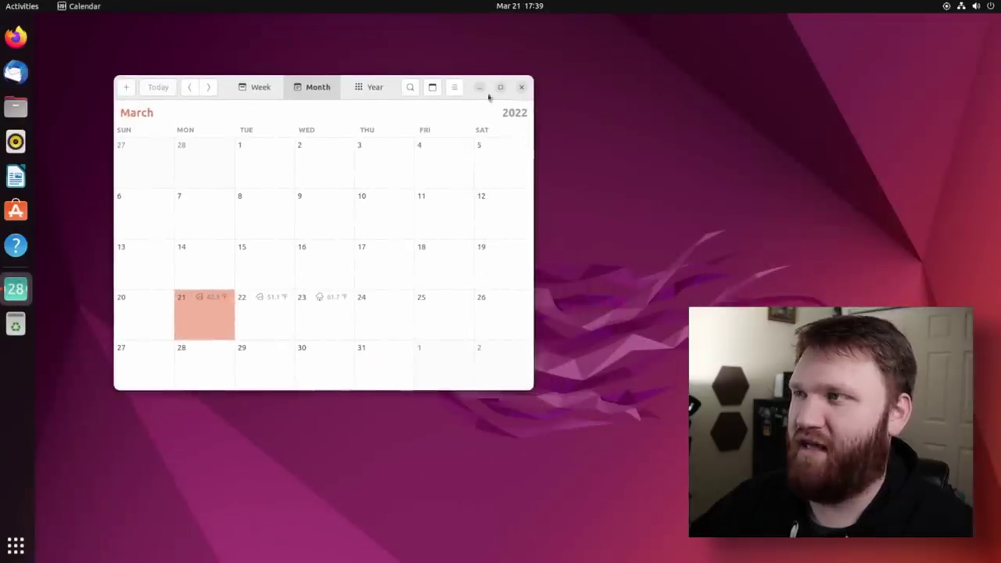
pyautogui.click(453, 87)
pyautogui.click(436, 164)
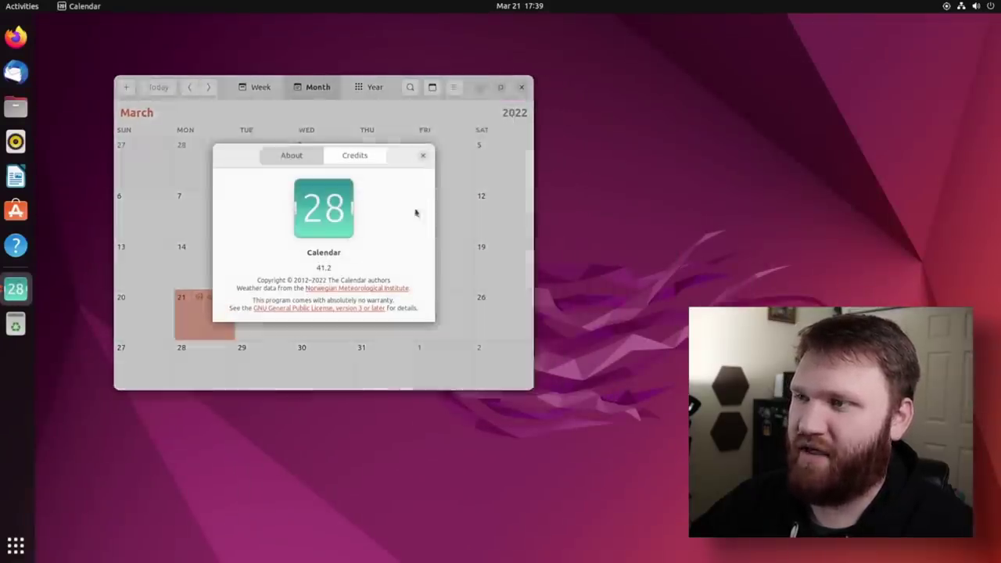
pyautogui.moveTo(314, 268); pyautogui.dragTo(335, 264)
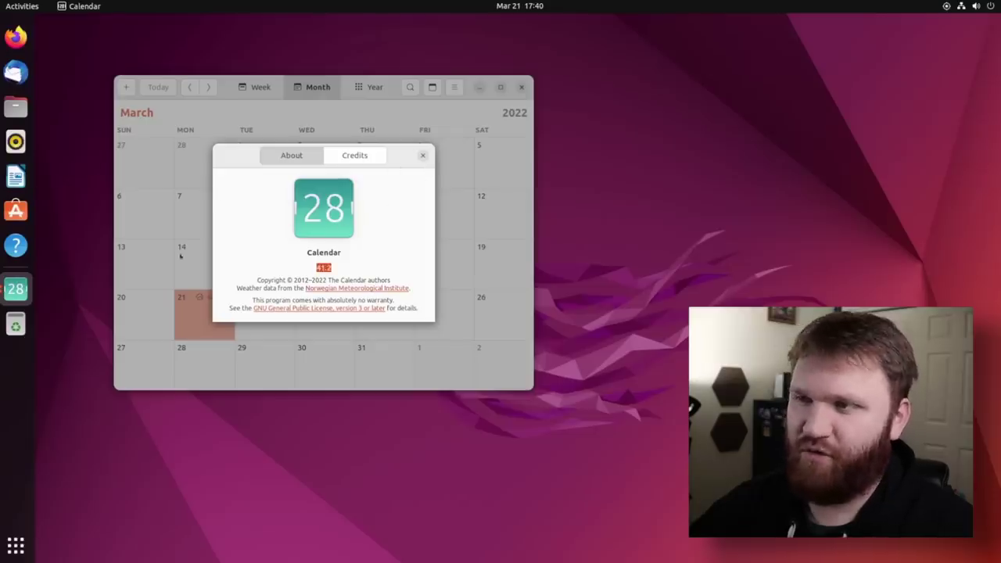
pyautogui.click(341, 270)
pyautogui.moveTo(332, 269); pyautogui.dragTo(317, 266)
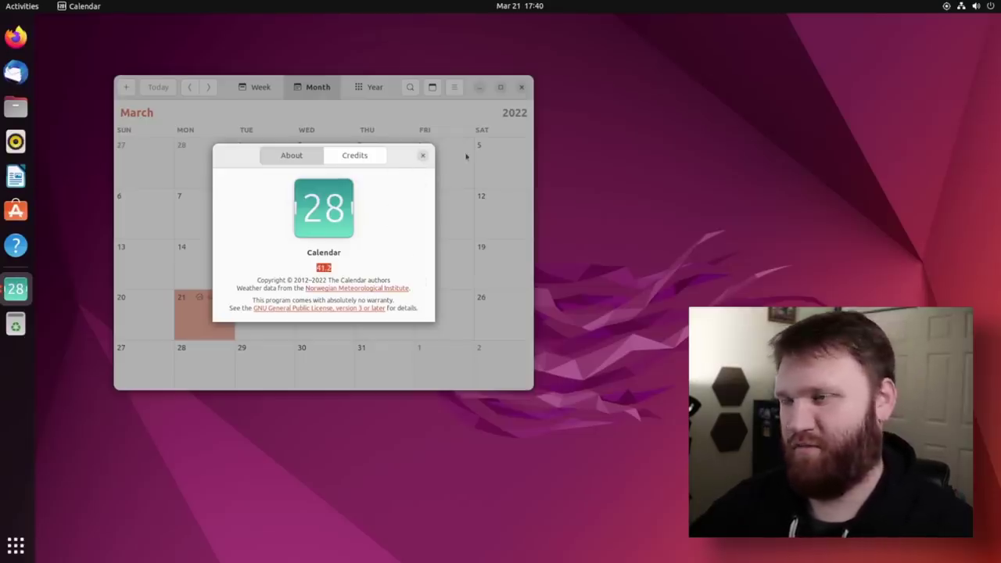
pyautogui.click(422, 156)
pyautogui.moveTo(378, 99); pyautogui.dragTo(362, 102)
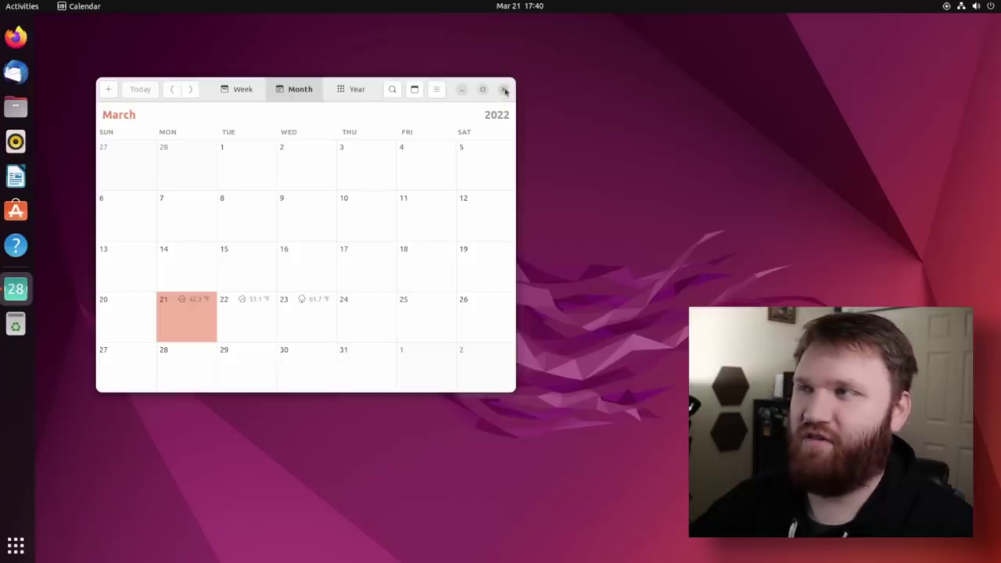
# Close Calendar and launch Text Editor from the applications grid in a smaller window
pyautogui.click(505, 91)
pyautogui.press('super')
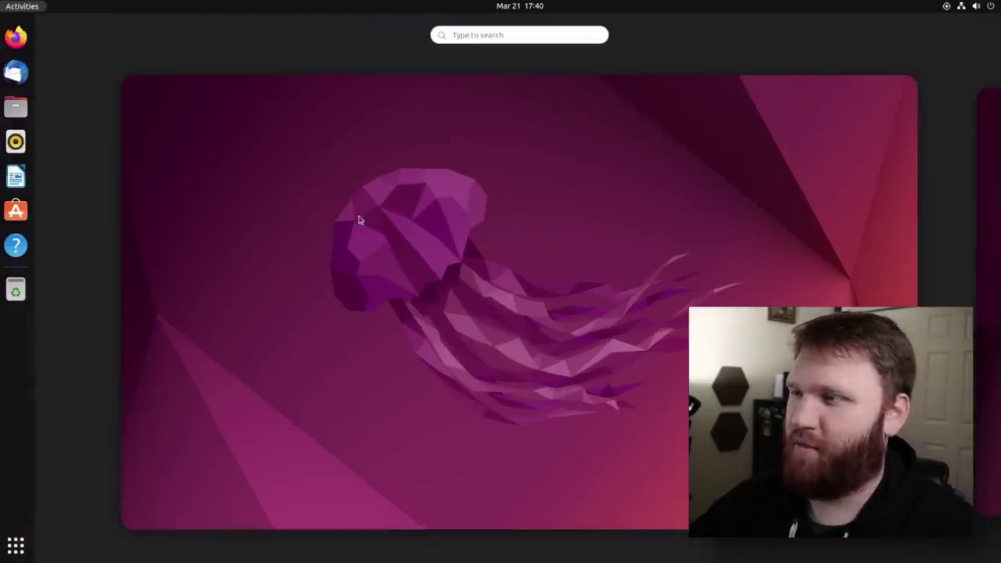
pyautogui.click(16, 545)
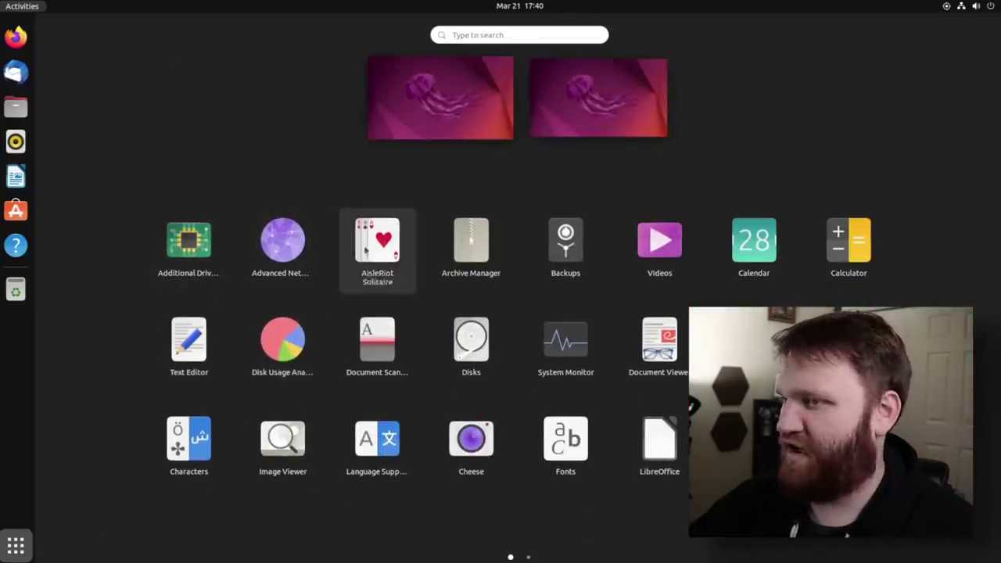
pyautogui.click(192, 355)
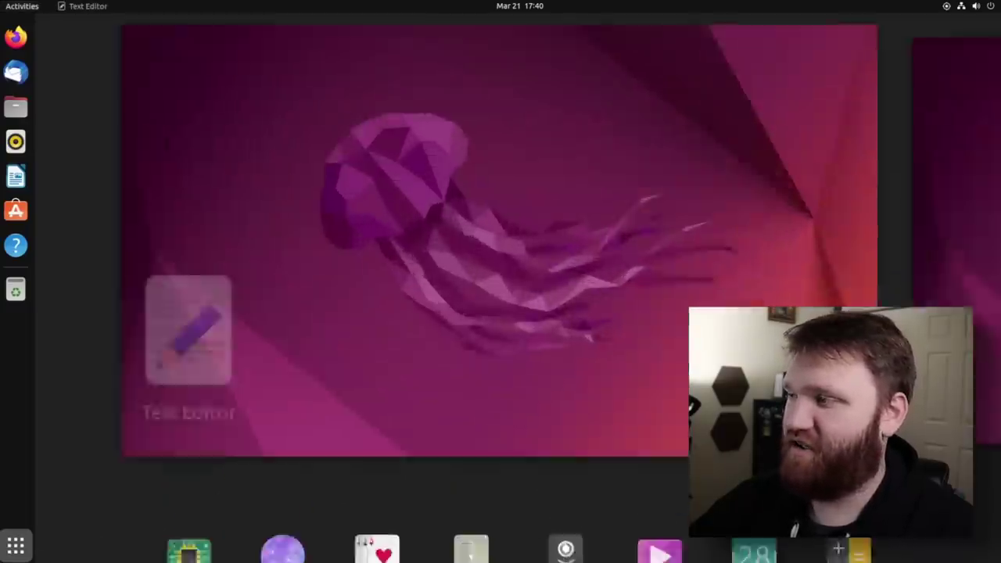
pyautogui.doubleClick(264, 34)
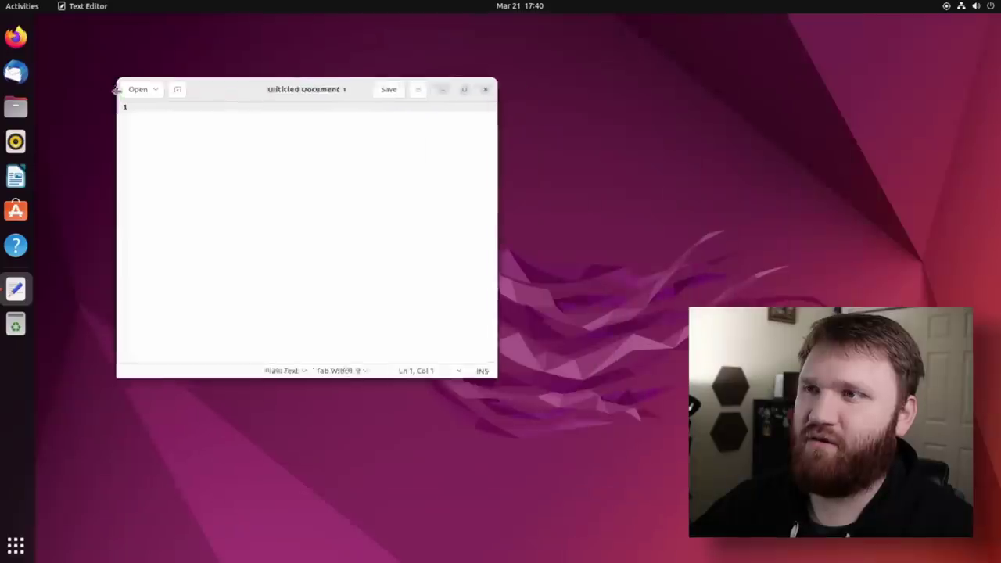
# Check Text Editor's About information, highlighting version 41.0, then close it
pyautogui.click(388, 78)
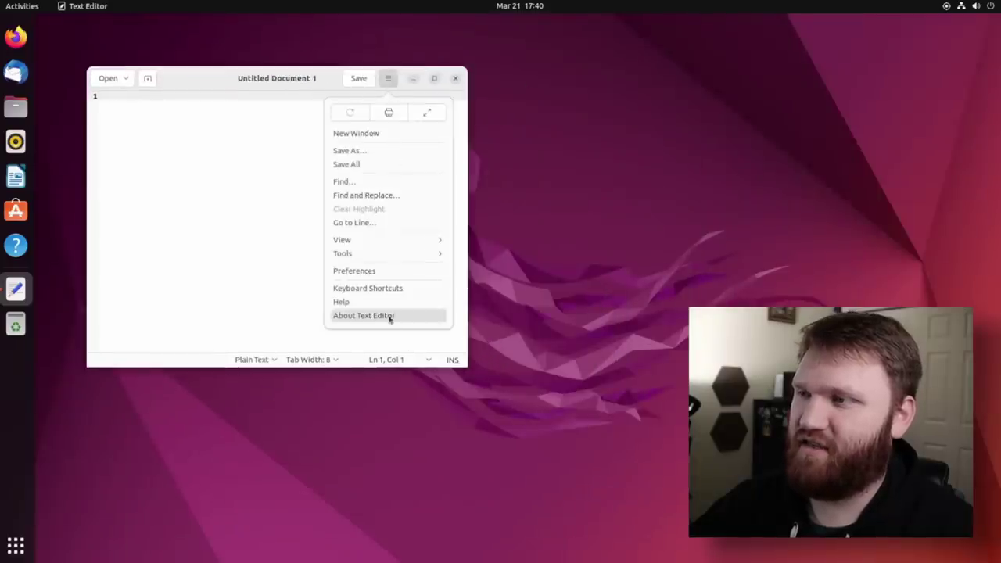
pyautogui.click(389, 316)
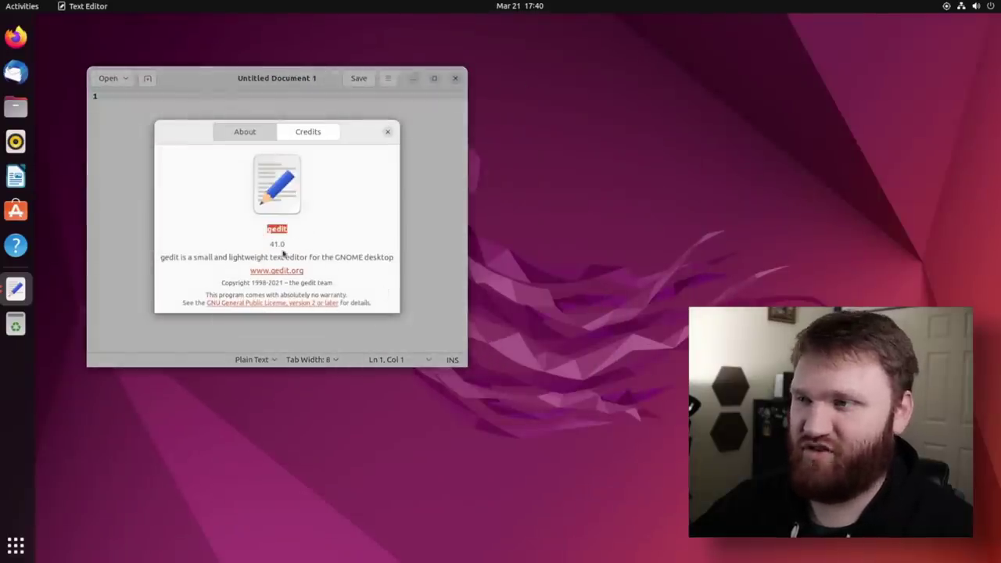
pyautogui.moveTo(285, 244)
pyautogui.mouseDown()
pyautogui.moveTo(271, 243)
pyautogui.moveTo(298, 235)
pyautogui.mouseUp()
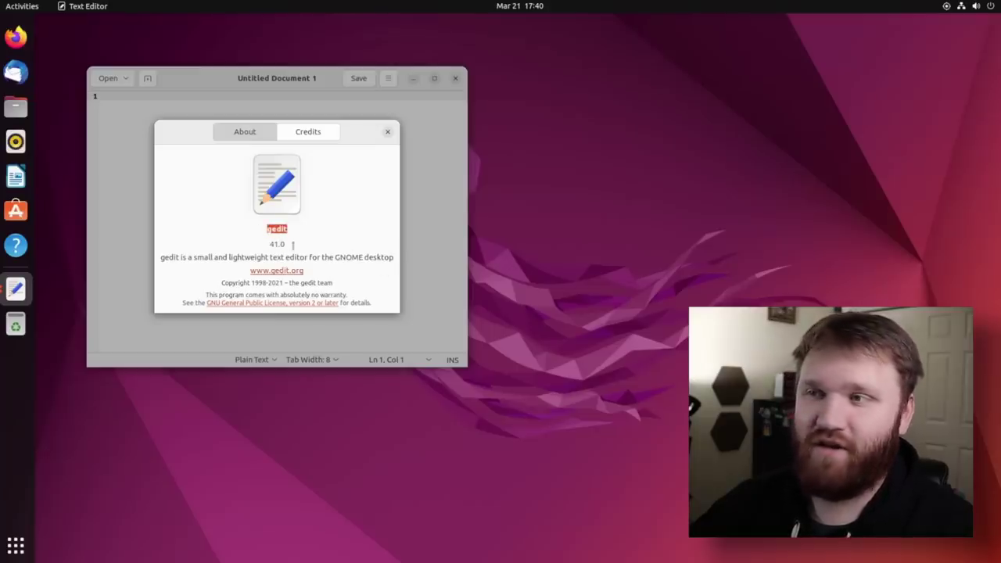
pyautogui.moveTo(290, 244); pyautogui.dragTo(265, 225)
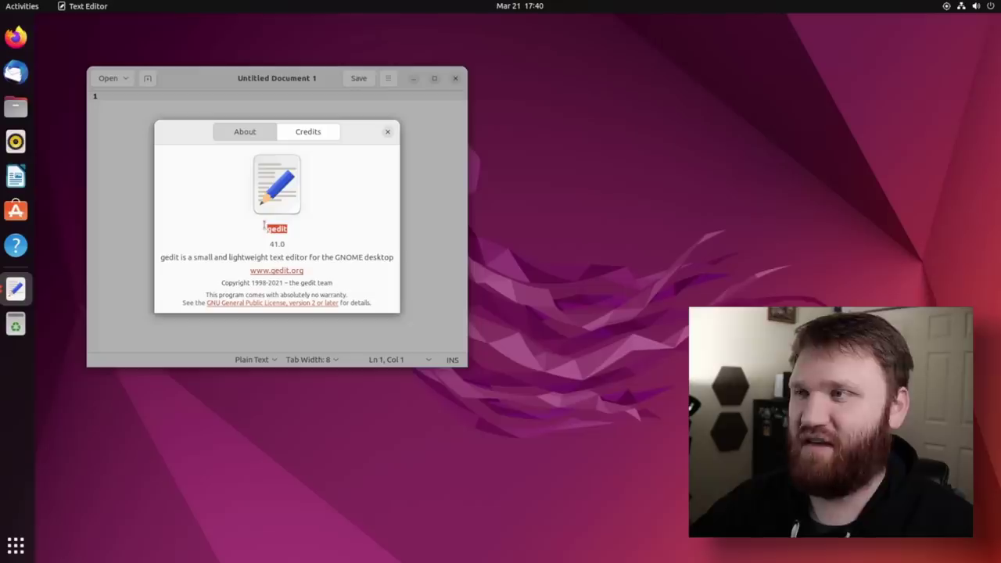
pyautogui.click(387, 132)
# Look over the editor Preferences, then close Preferences and Text Editor
pyautogui.click(388, 78)
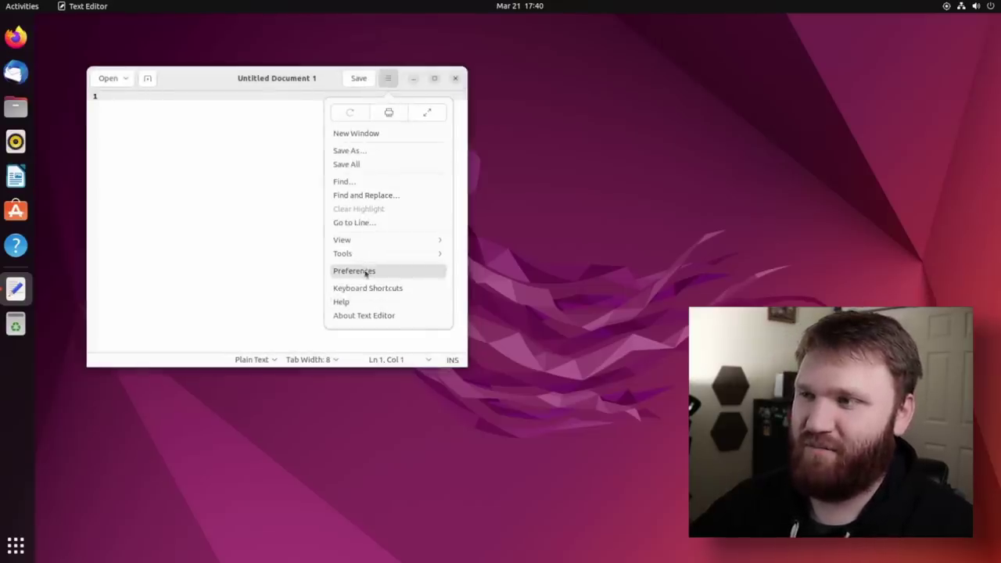
pyautogui.click(366, 272)
pyautogui.moveTo(112, 29); pyautogui.dragTo(282, 118)
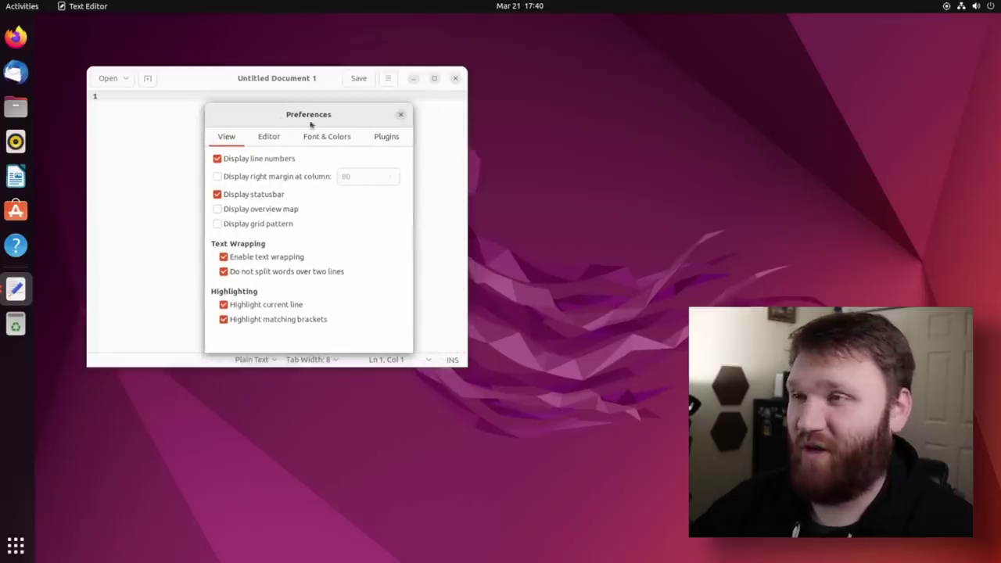
pyautogui.click(401, 116)
pyautogui.click(456, 78)
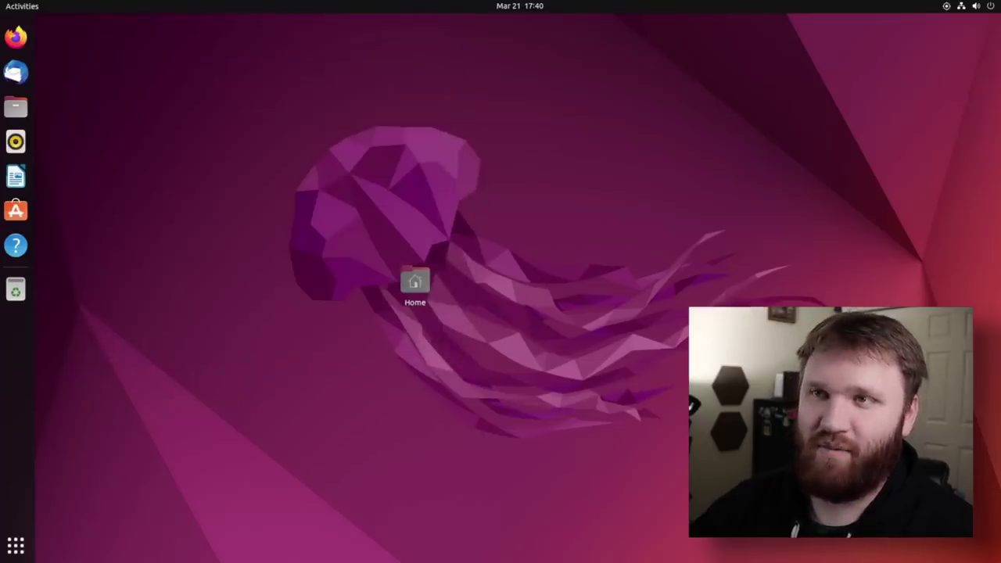
pyautogui.click(16, 545)
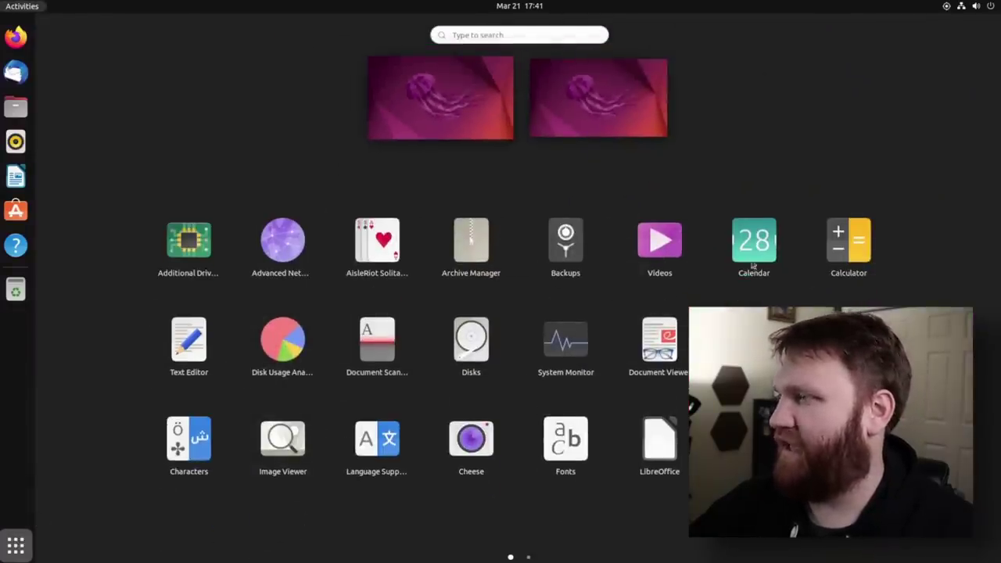
pyautogui.click(851, 249)
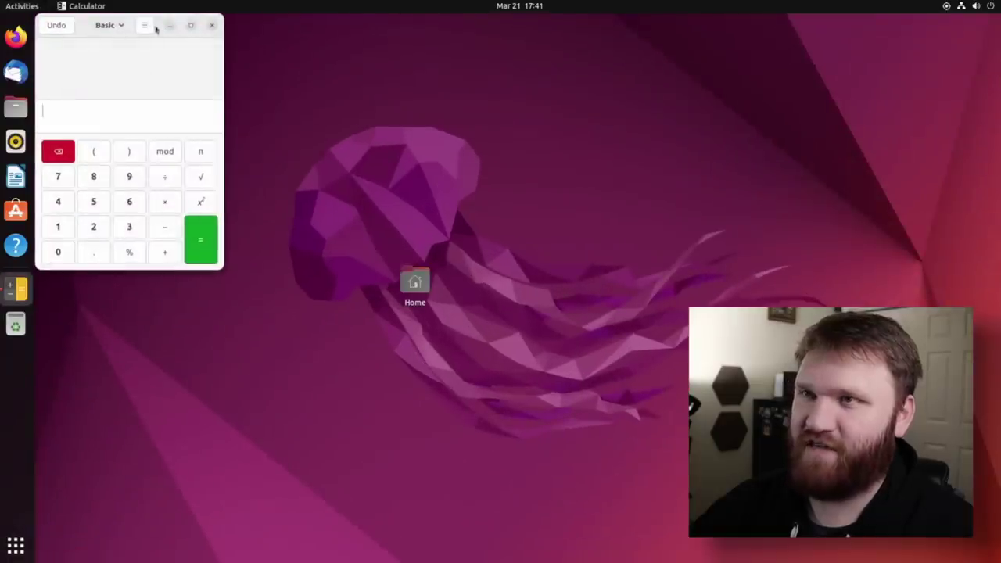
pyautogui.click(144, 26)
pyautogui.click(146, 188)
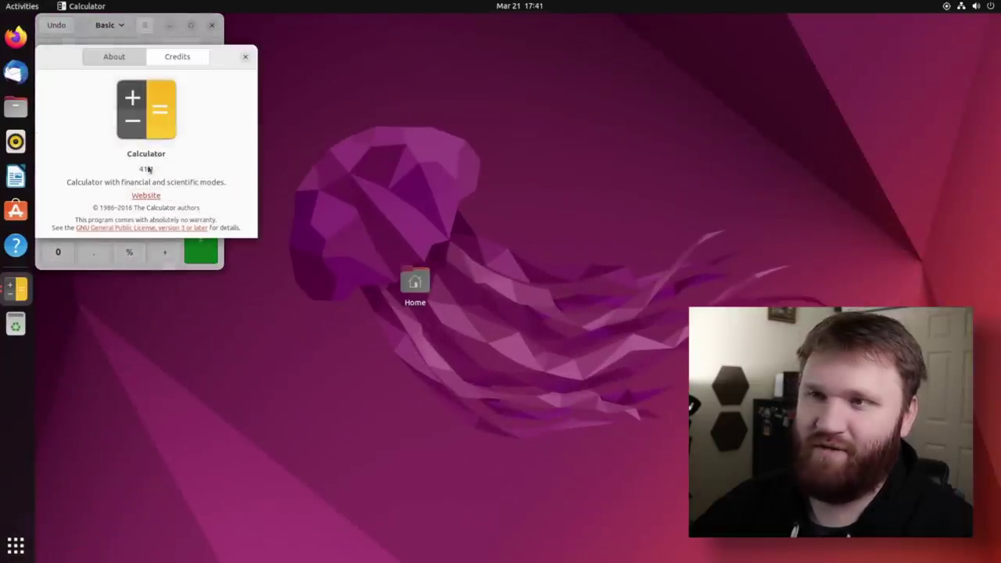
pyautogui.moveTo(155, 166); pyautogui.dragTo(134, 164)
pyautogui.click(245, 56)
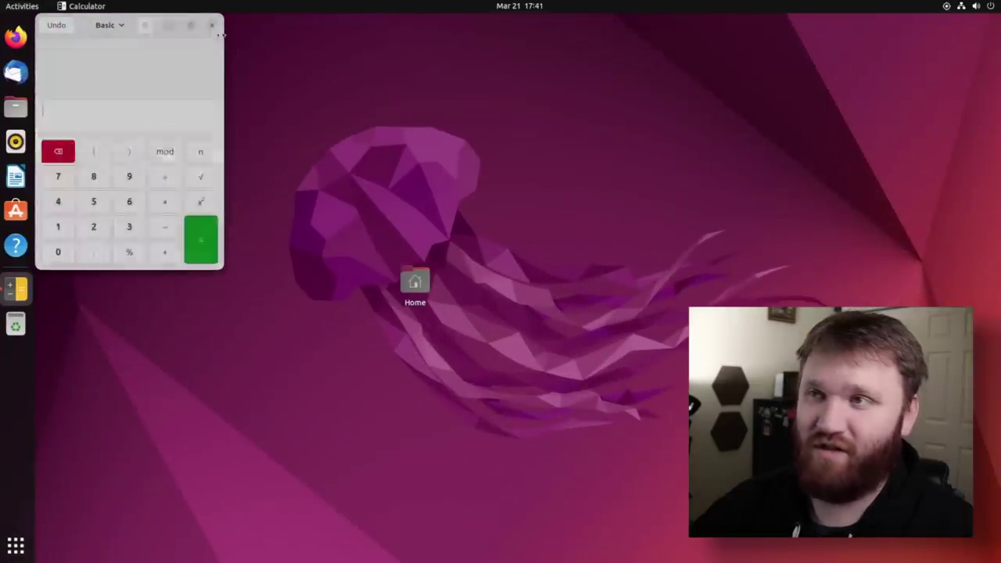
pyautogui.click(211, 25)
# Open a terminal with Ctrl+Alt+T and enter the htop command
pyautogui.click(16, 545)
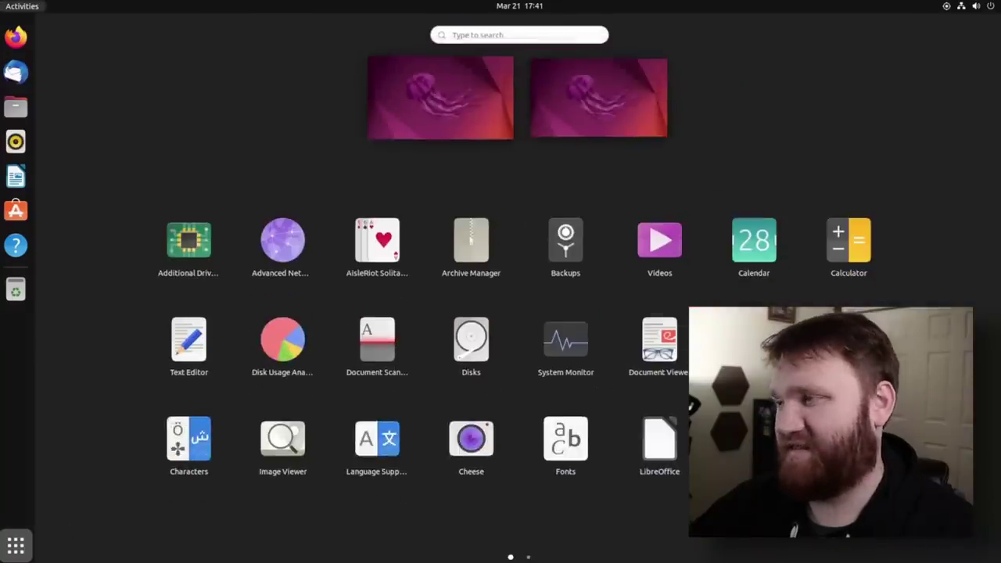
pyautogui.hotkey('ctrl', 'alt', 't')
pyautogui.moveTo(241, 27); pyautogui.dragTo(308, 157)
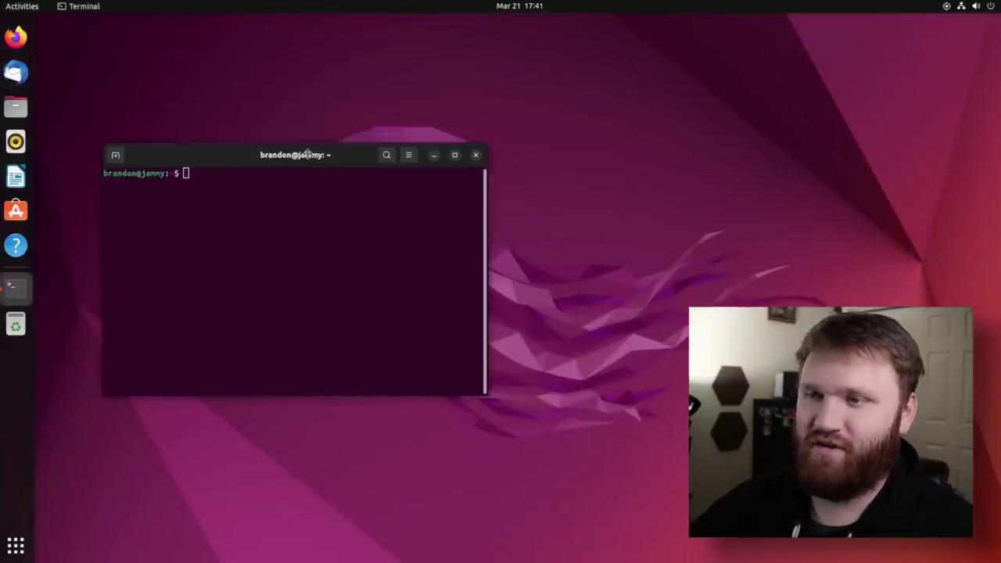
pyautogui.write('htop')
pyautogui.press('Return')
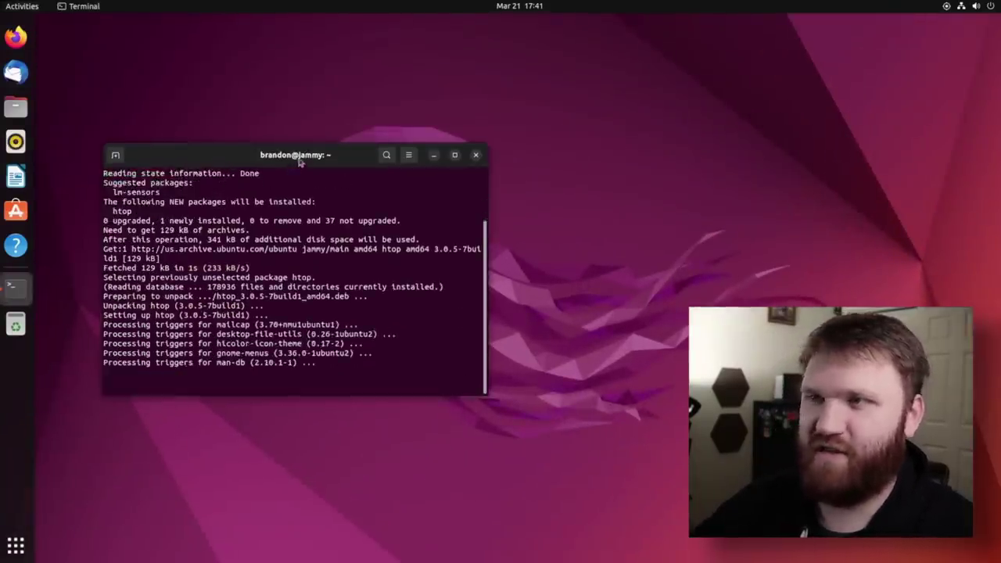
# Run htop to view system resource usage, then close the terminal
pyautogui.moveTo(299, 161); pyautogui.dragTo(279, 106)
pyautogui.write('h')
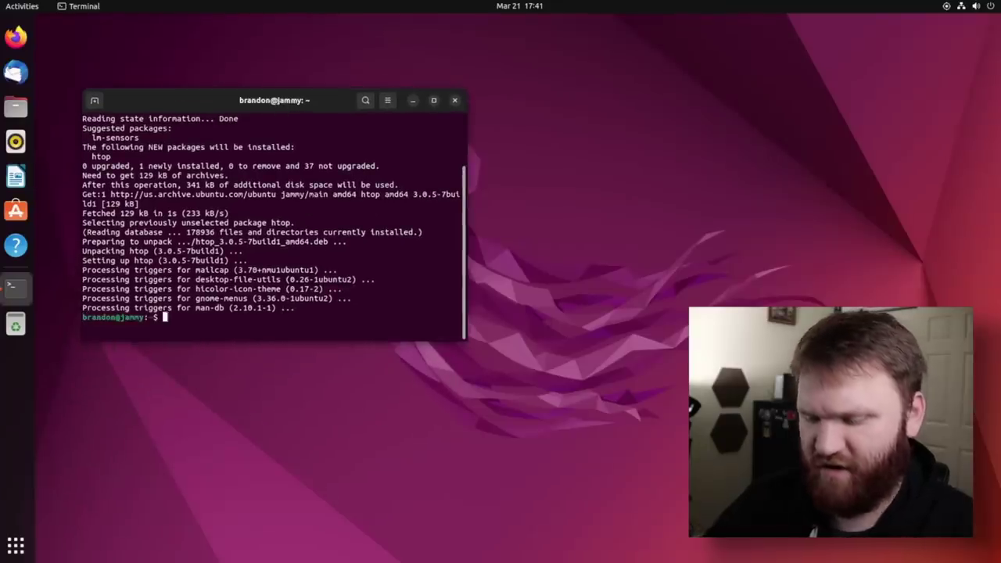
pyautogui.write('top')
pyautogui.press('Return')
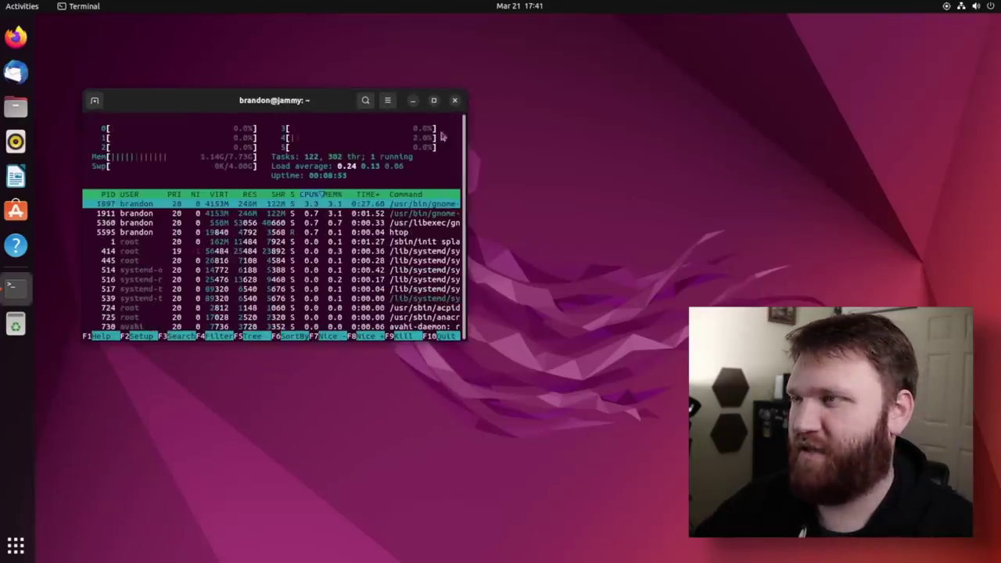
pyautogui.click(456, 101)
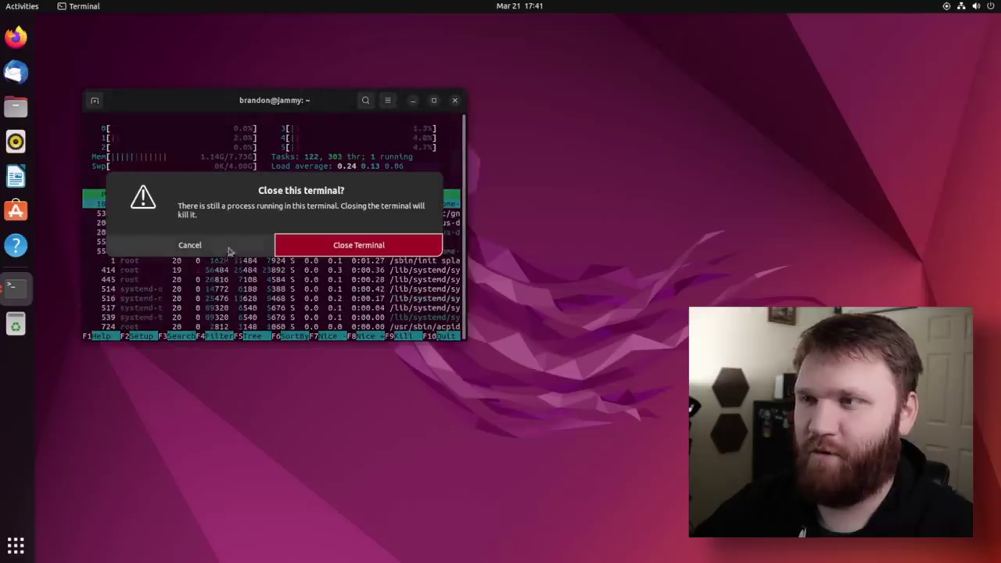
pyautogui.click(367, 250)
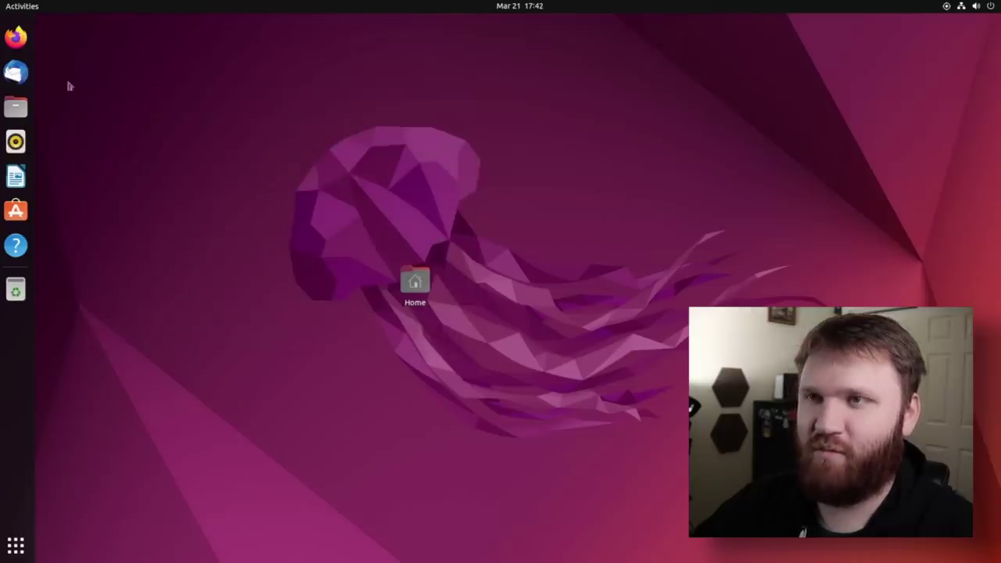
pyautogui.click(15, 109)
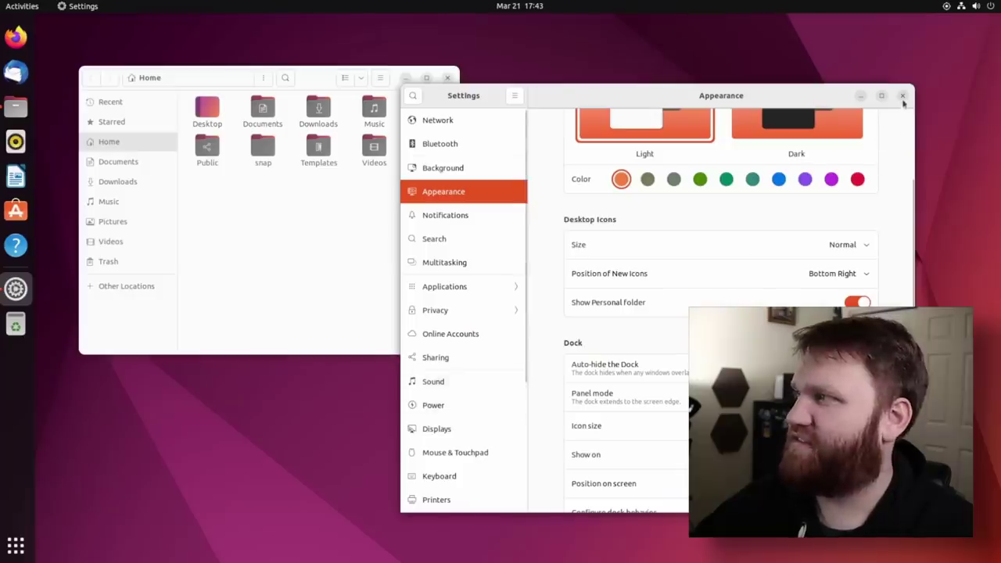
pyautogui.click(902, 96)
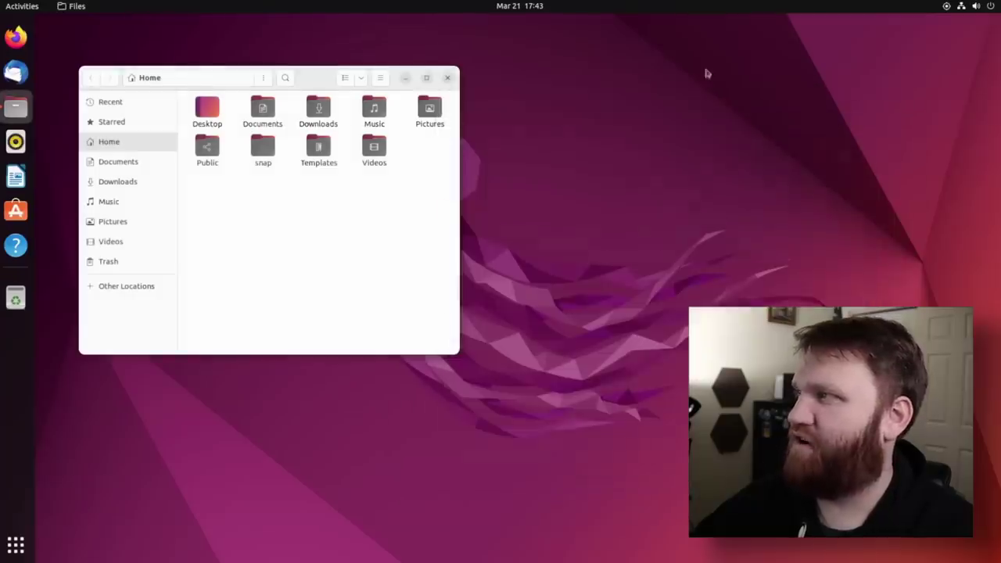
pyautogui.moveTo(318, 78); pyautogui.dragTo(310, 39)
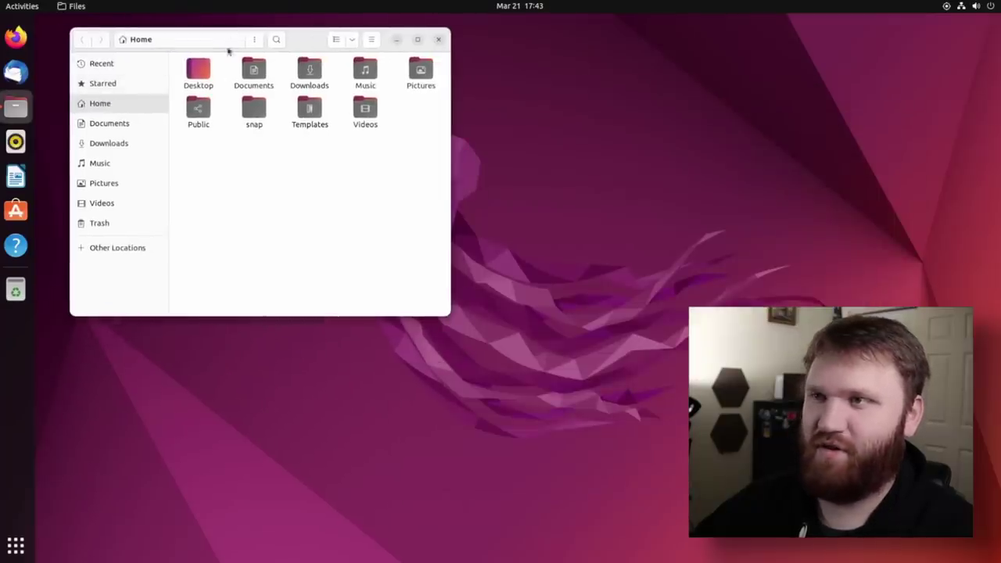
pyautogui.click(440, 40)
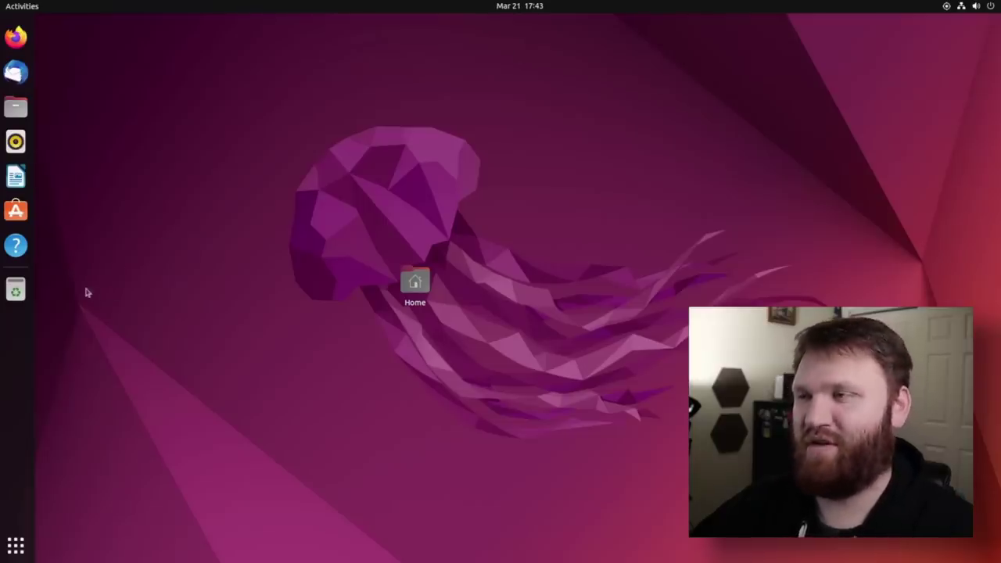
pyautogui.click(23, 7)
pyautogui.click(24, 7)
pyautogui.click(28, 9)
pyautogui.write('sd')
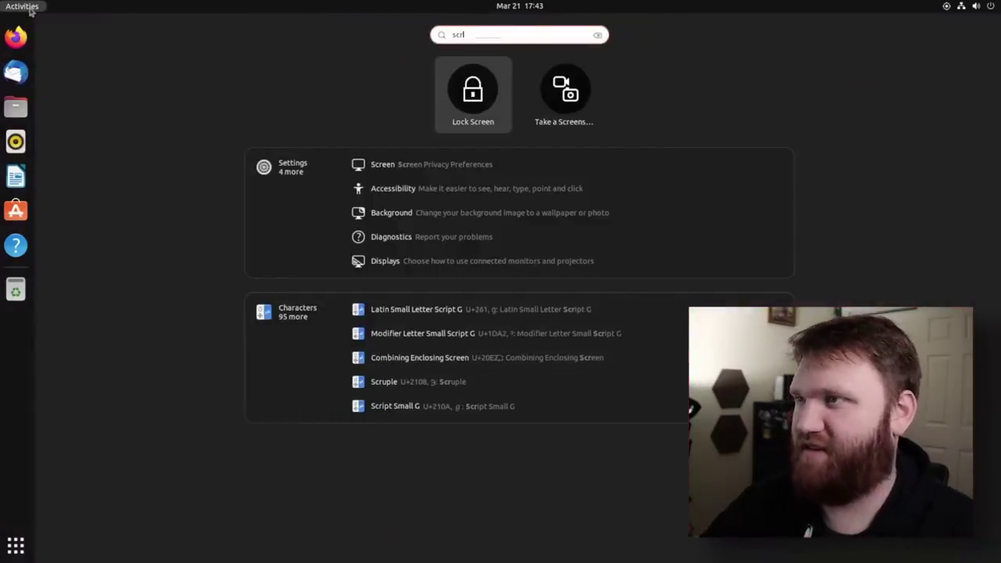
pyautogui.press('Right')
pyautogui.press('Return')
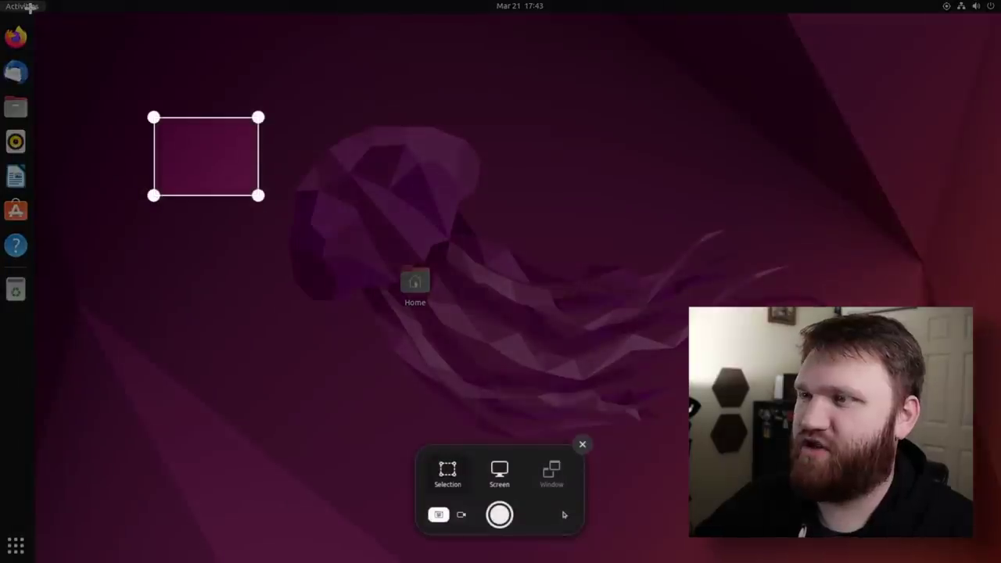
pyautogui.moveTo(249, 191); pyautogui.dragTo(559, 384)
pyautogui.moveTo(344, 207); pyautogui.dragTo(367, 202)
pyautogui.click(463, 515)
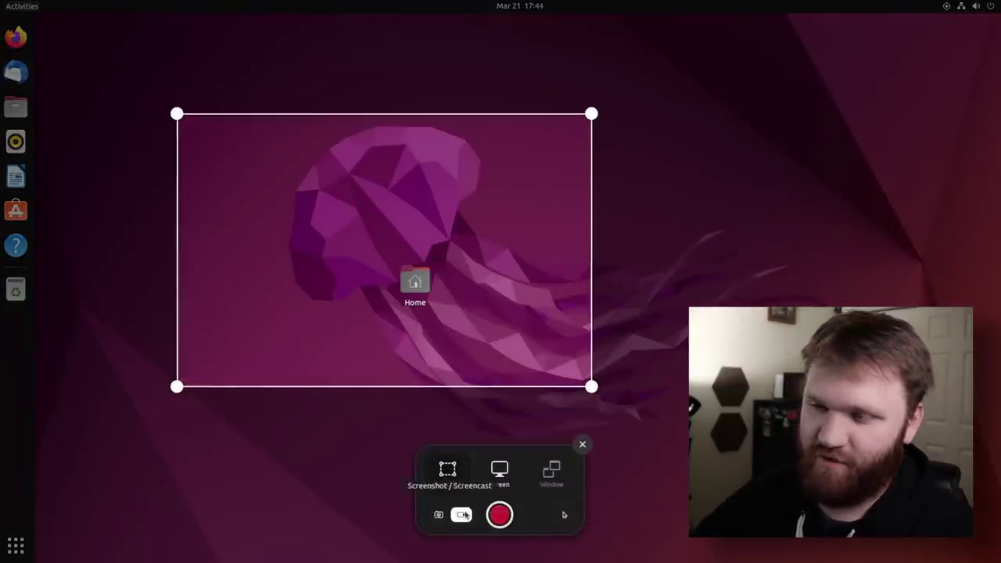
pyautogui.moveTo(423, 324); pyautogui.dragTo(338, 315)
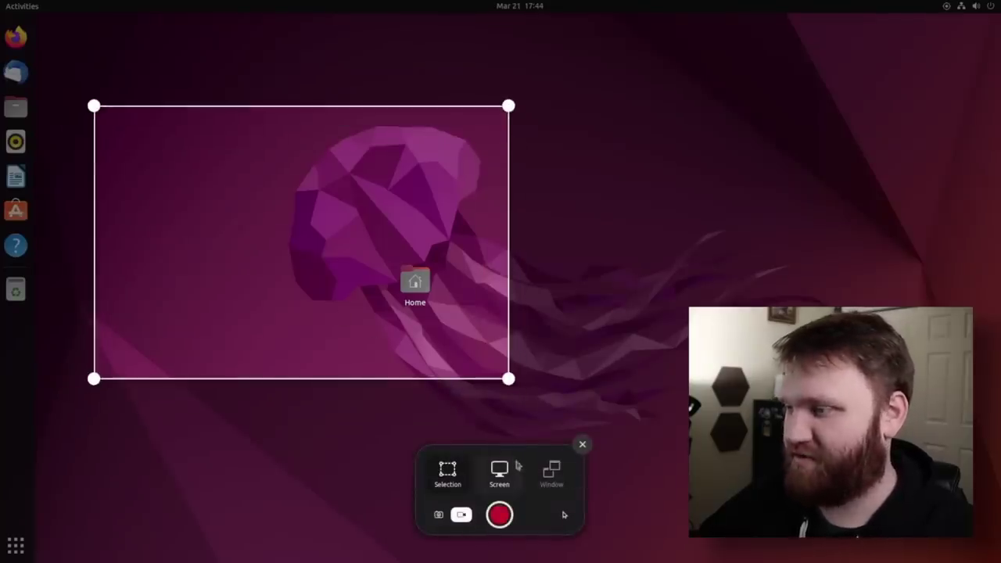
pyautogui.click(581, 445)
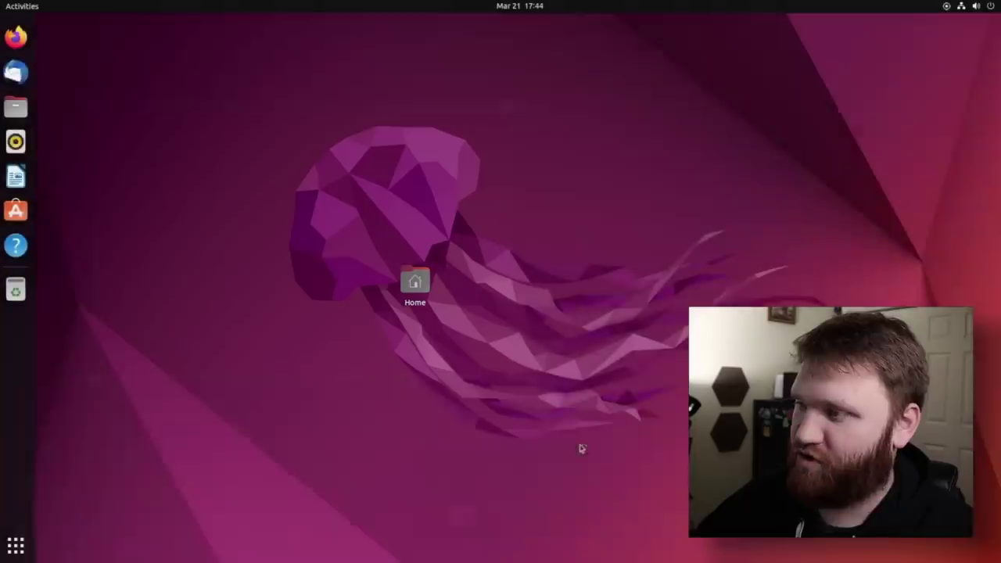
pyautogui.click(16, 211)
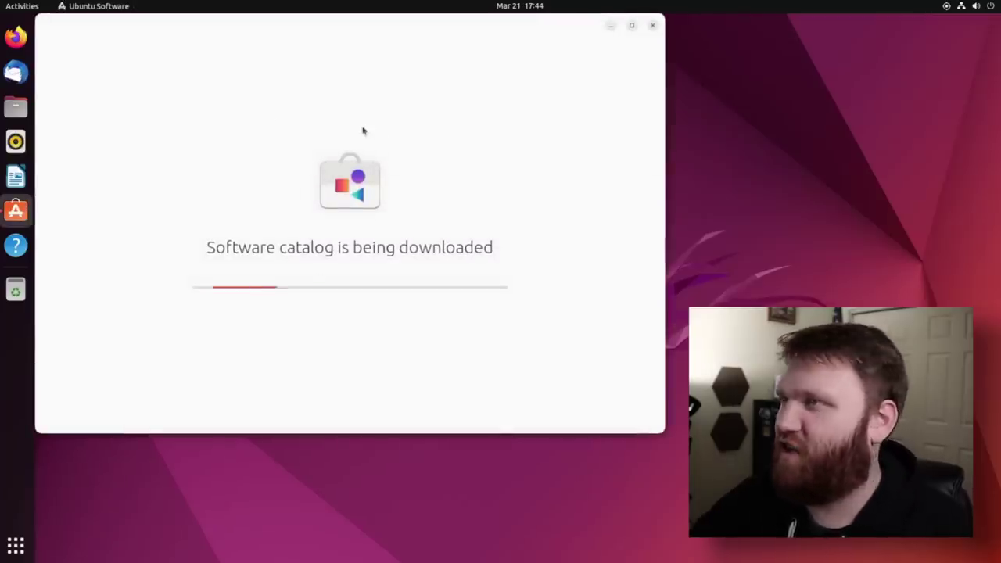
pyautogui.moveTo(263, 24); pyautogui.dragTo(290, 74)
pyautogui.scroll(-5, 547, 191)
pyautogui.scroll(5, 630, 337)
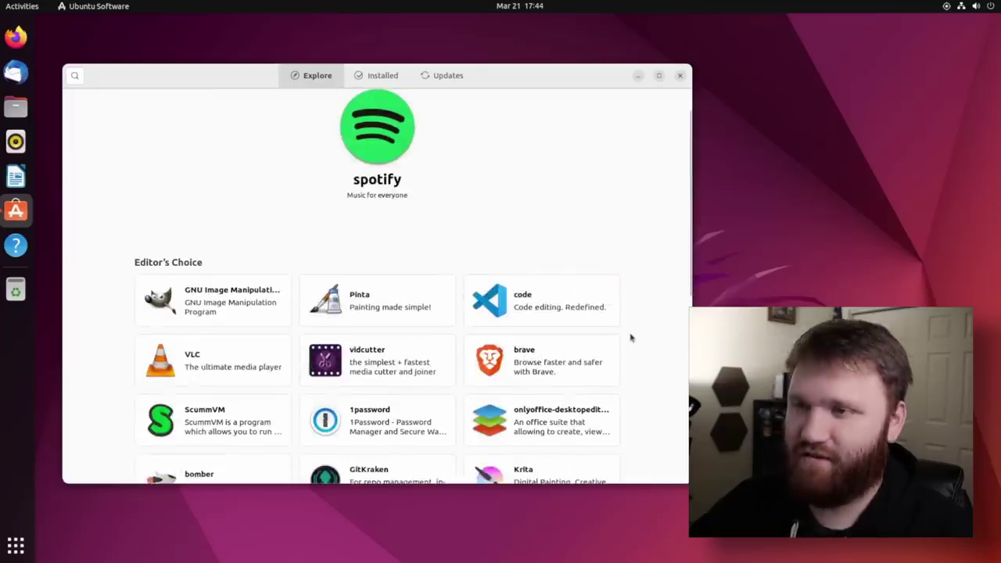
pyautogui.scroll(1, 631, 337)
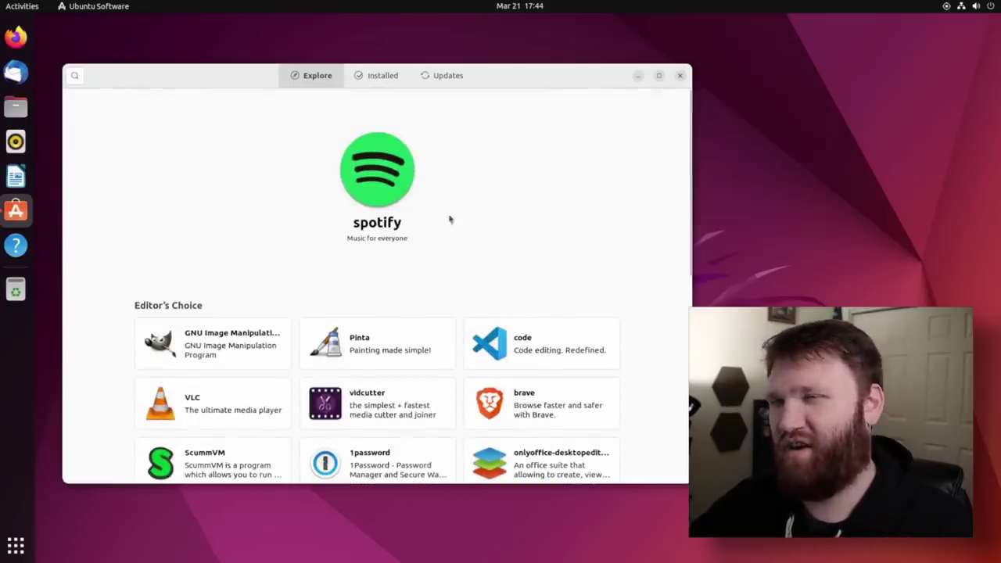
pyautogui.click(385, 76)
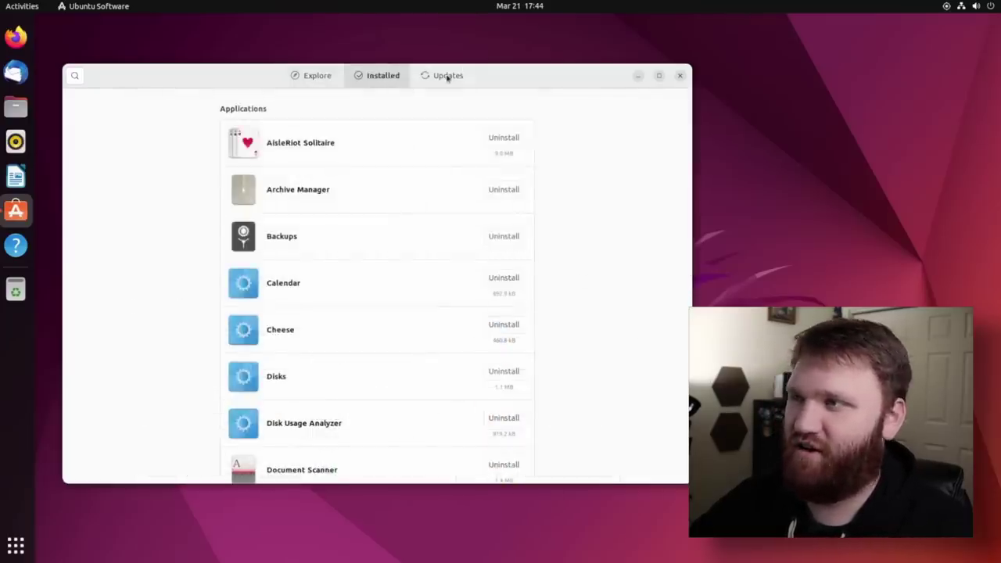
pyautogui.click(447, 76)
pyautogui.click(383, 76)
pyautogui.click(313, 75)
pyautogui.scroll(-4, 214, 352)
pyautogui.scroll(-2, 212, 342)
pyautogui.scroll(5, 213, 343)
# Drag the Home desktop icon to the top-left corner of the desktop
pyautogui.click(681, 76)
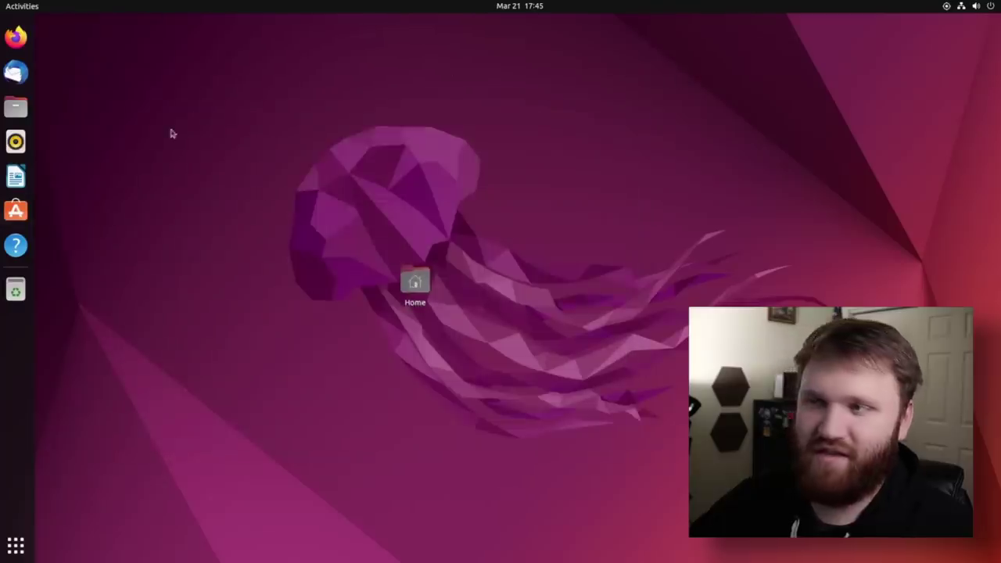
pyautogui.moveTo(169, 119); pyautogui.dragTo(489, 487)
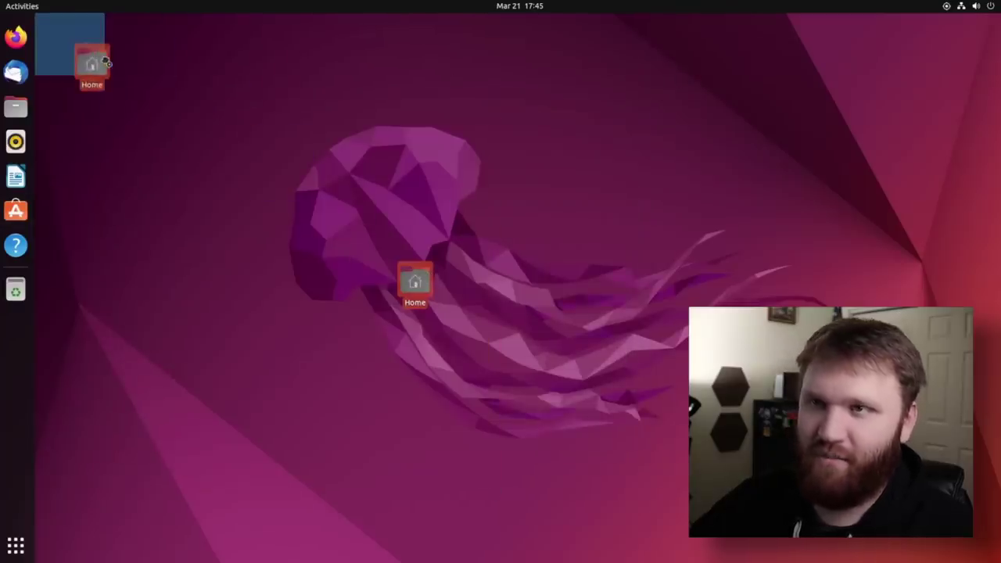